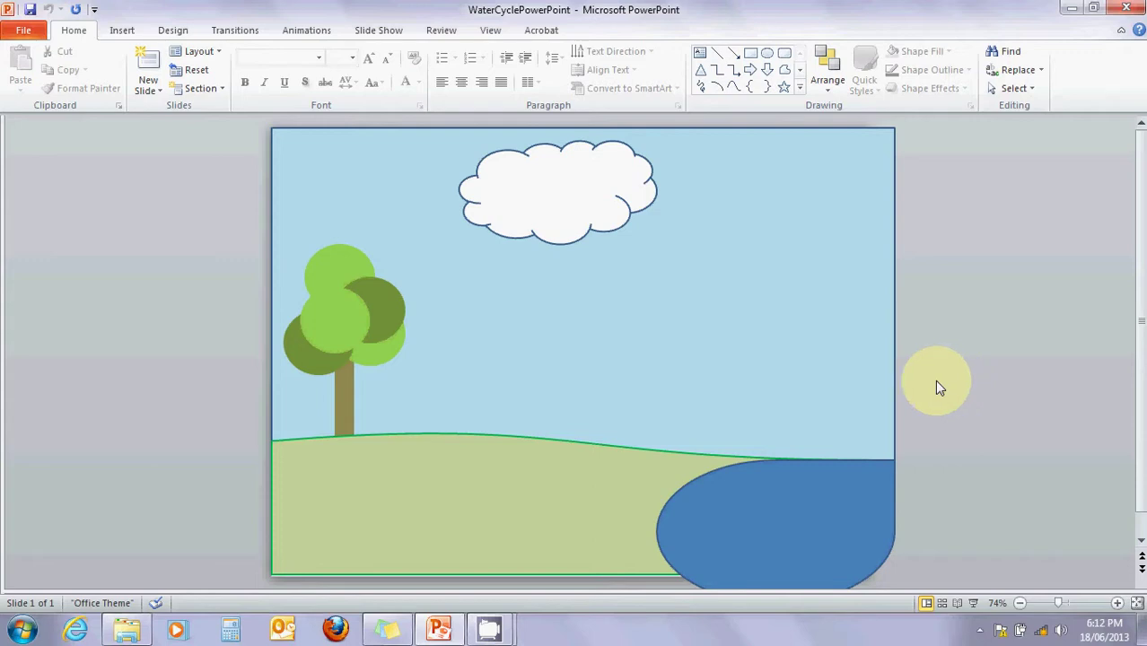
- Return to the water cycle slide and drag the cloud off the left edge onto the grey workspace
mouse_move(499, 623)
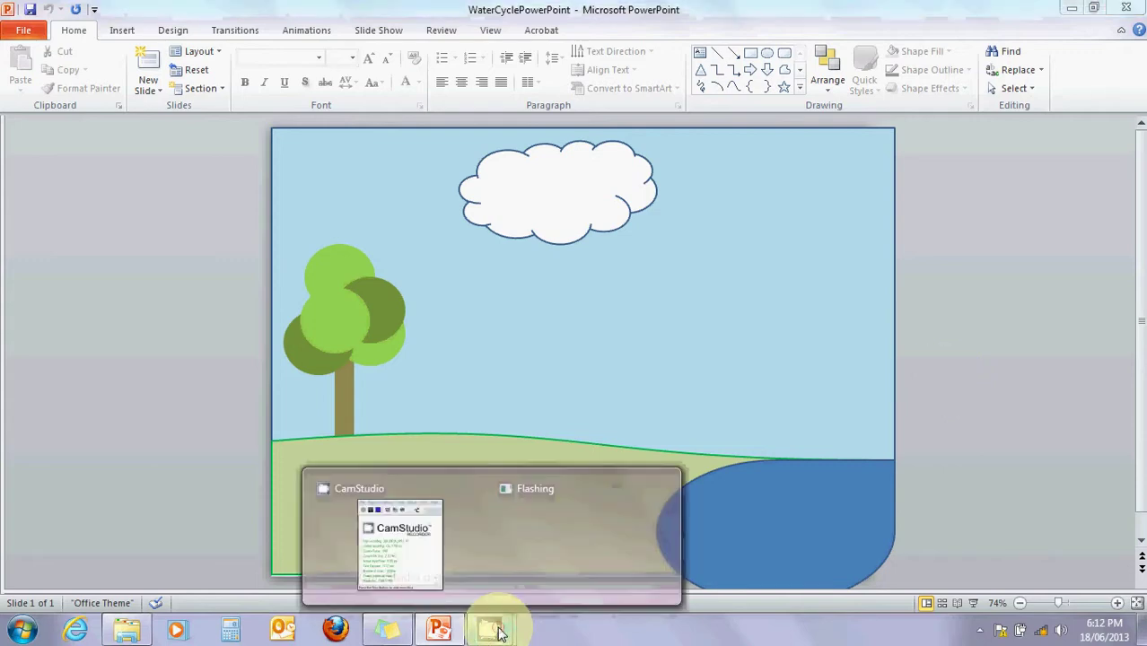
left_click(437, 570)
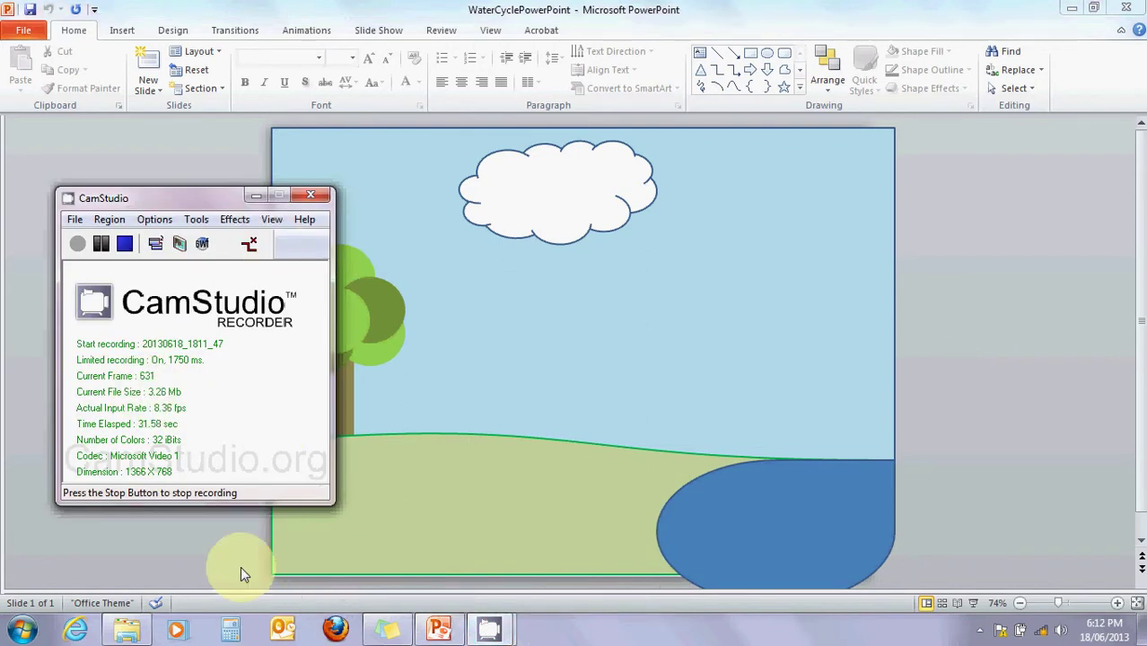
left_click(927, 366)
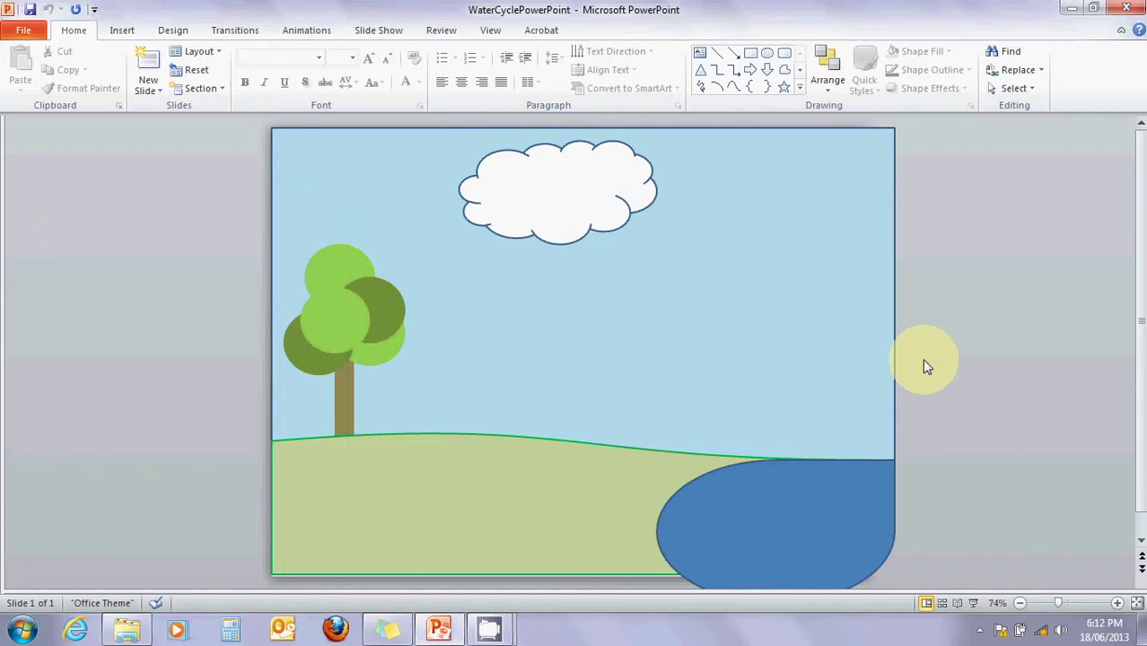
left_click(589, 194)
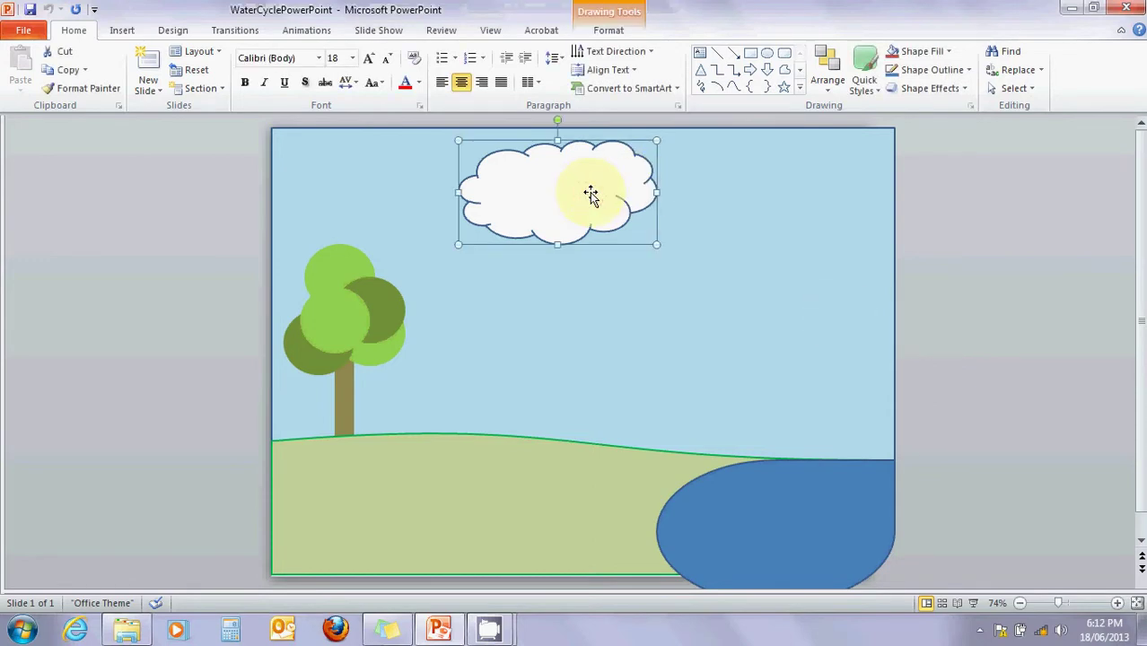
left_click_drag(589, 195, 151, 217)
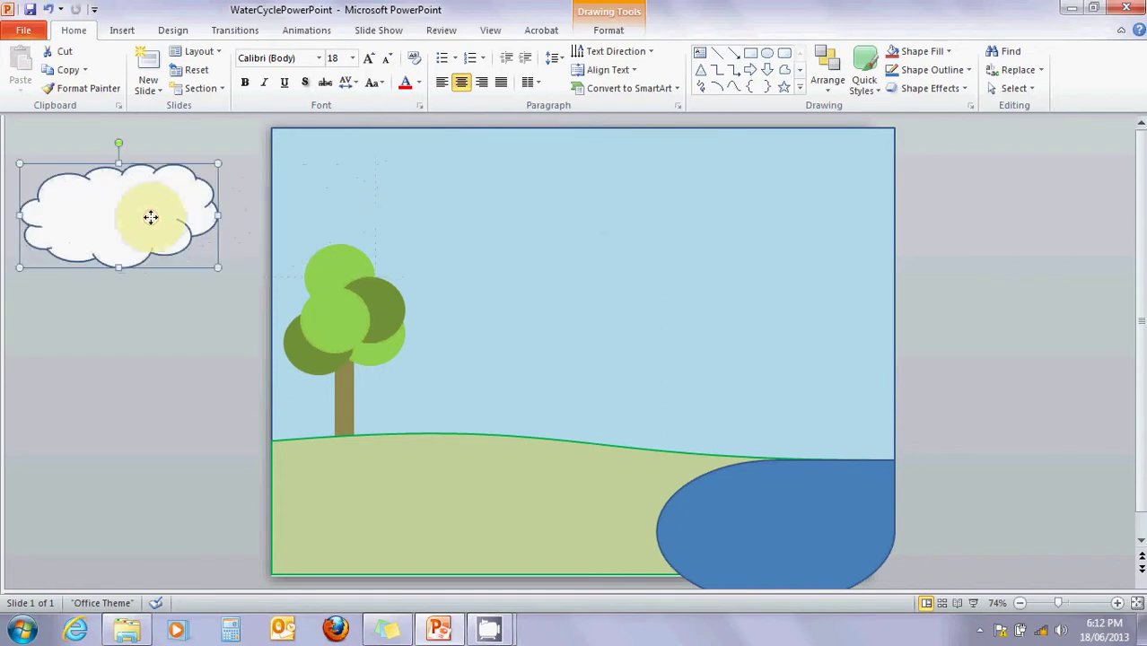
- Expand the Animations effects gallery and scroll down to the Motion Paths row
left_click(308, 34)
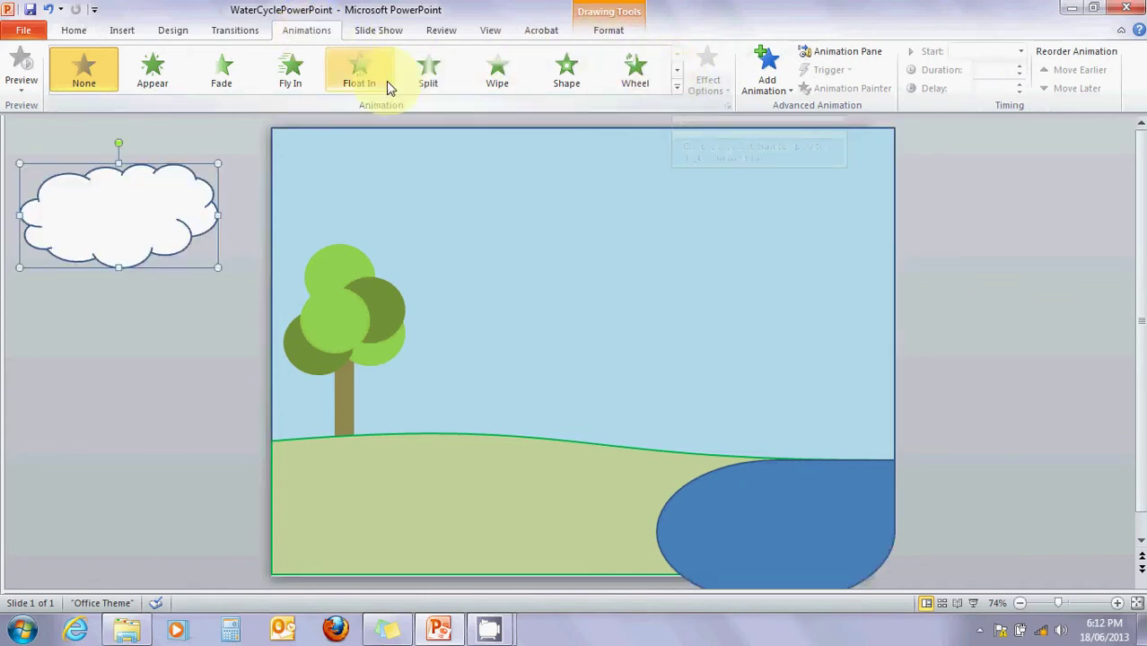
left_click(678, 91)
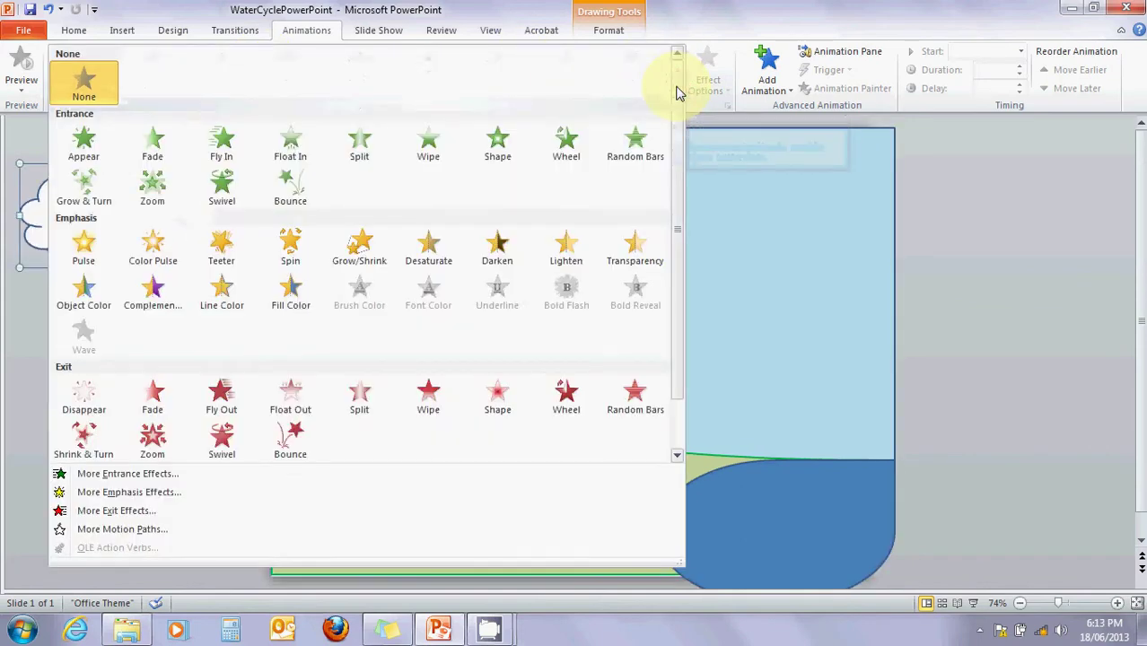
mouse_move(677, 91)
left_mouse_down()
mouse_move(679, 156)
mouse_move(676, 85)
left_mouse_up()
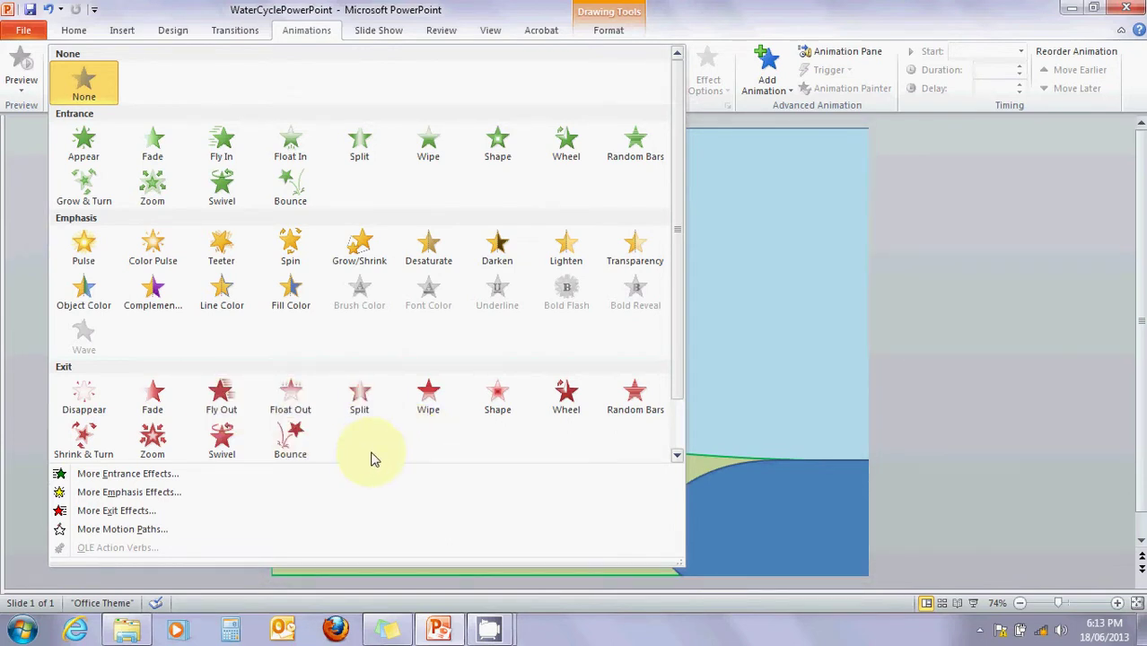
scroll(678, 358, "down", 1)
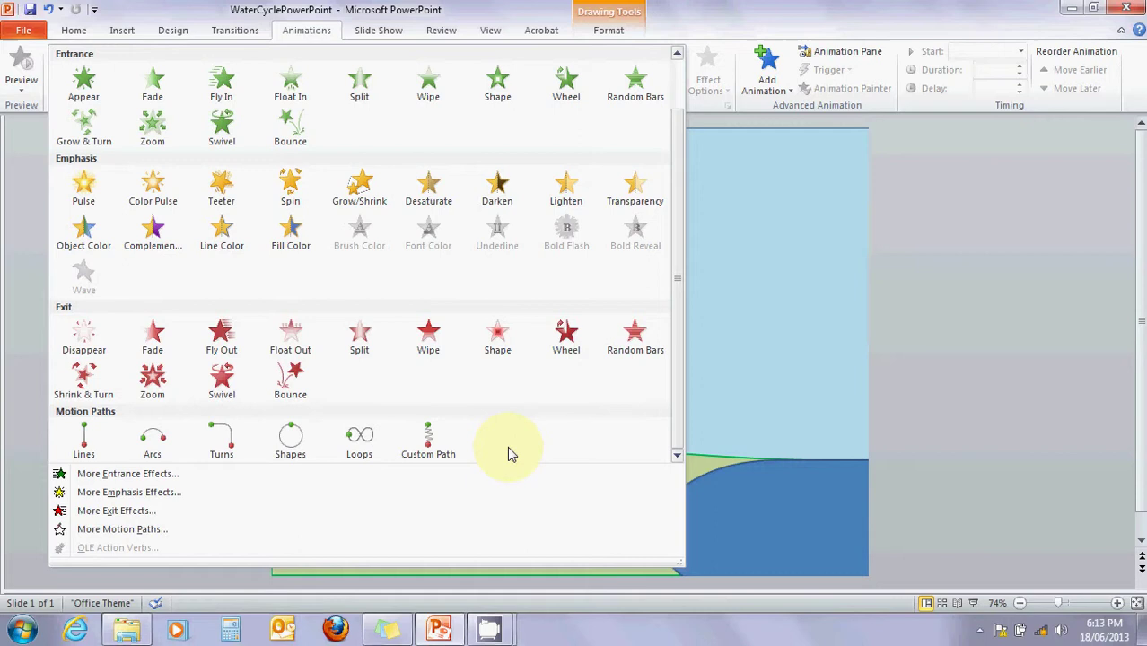
- Draw a Custom Path for the cloud from off-slide rightward across the sky toward the sun
left_click(430, 446)
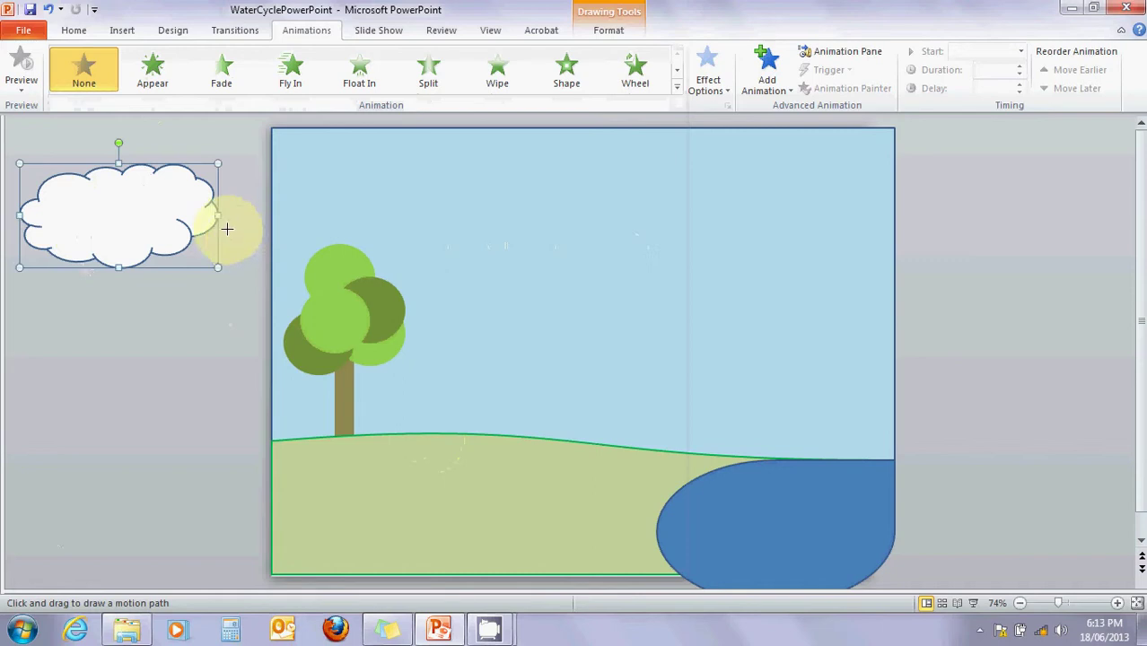
mouse_move(211, 212)
left_mouse_down()
mouse_move(363, 196)
mouse_move(734, 221)
left_mouse_up()
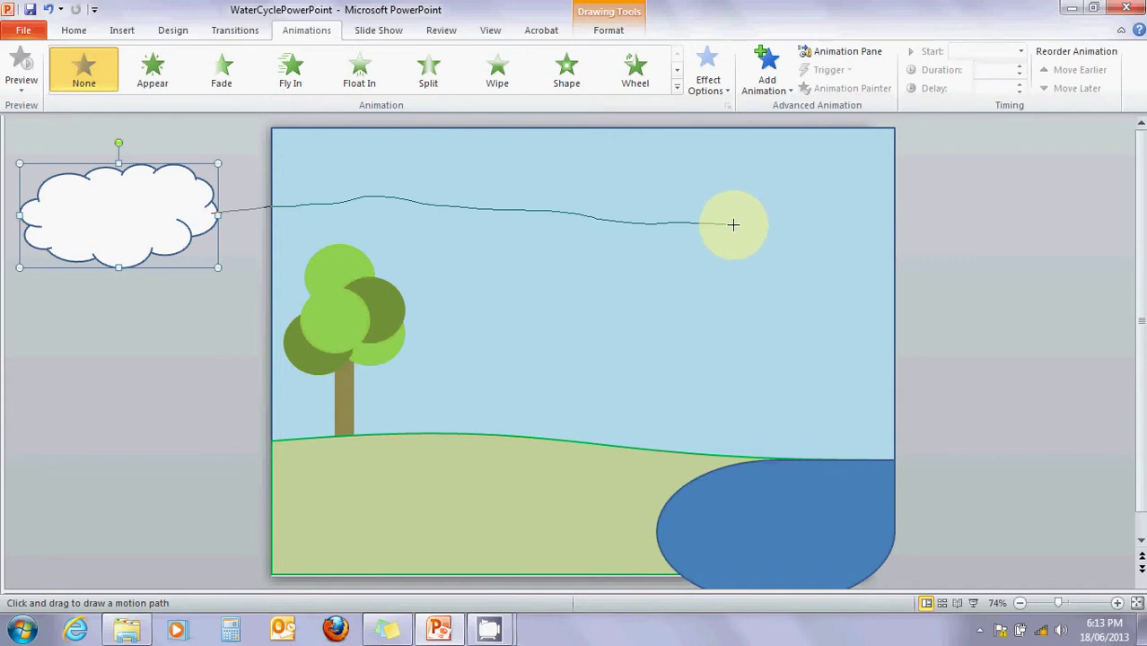
double_click(733, 224)
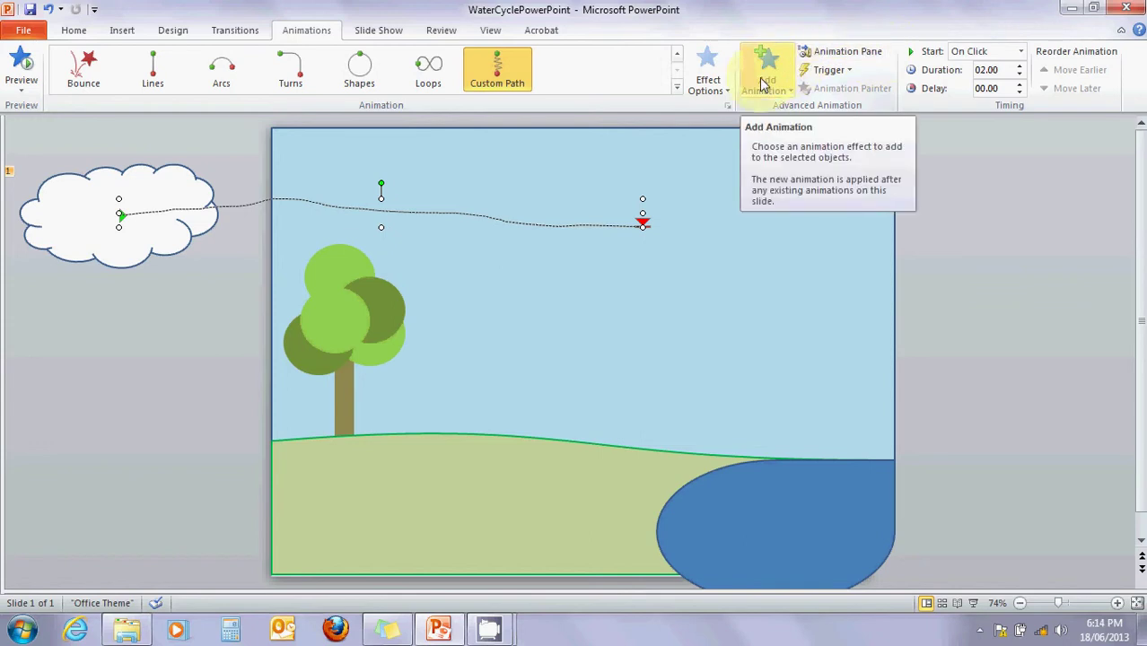
- Show the Animation Pane listing the Cloud 3 custom path animation
left_click(847, 60)
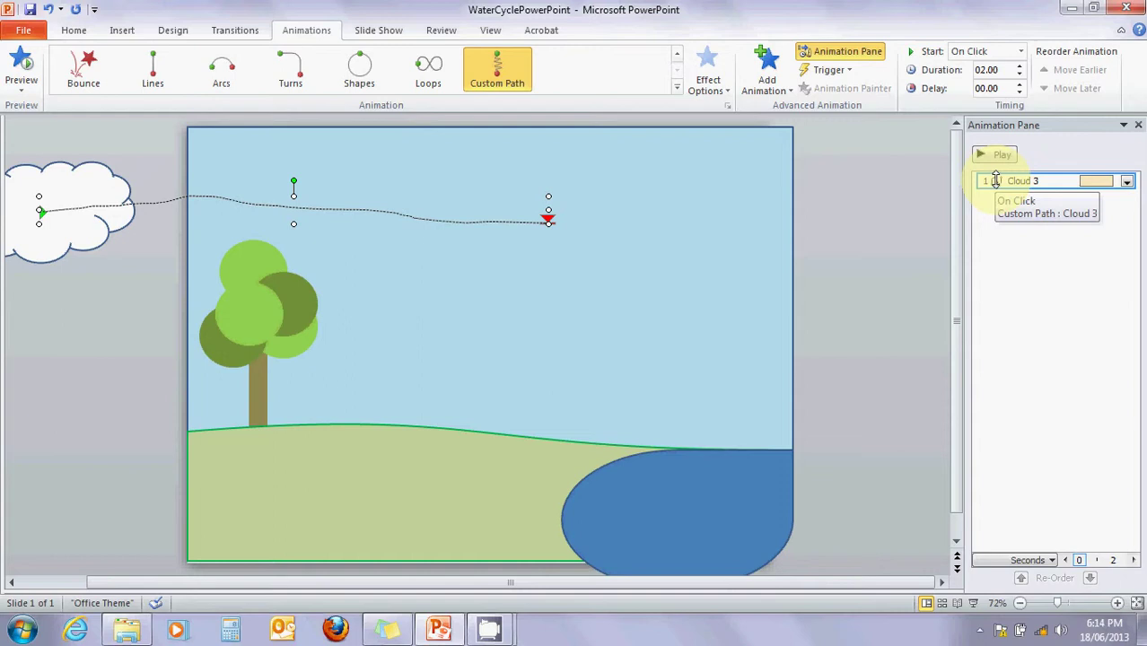
left_click_drag(996, 179, 1000, 184)
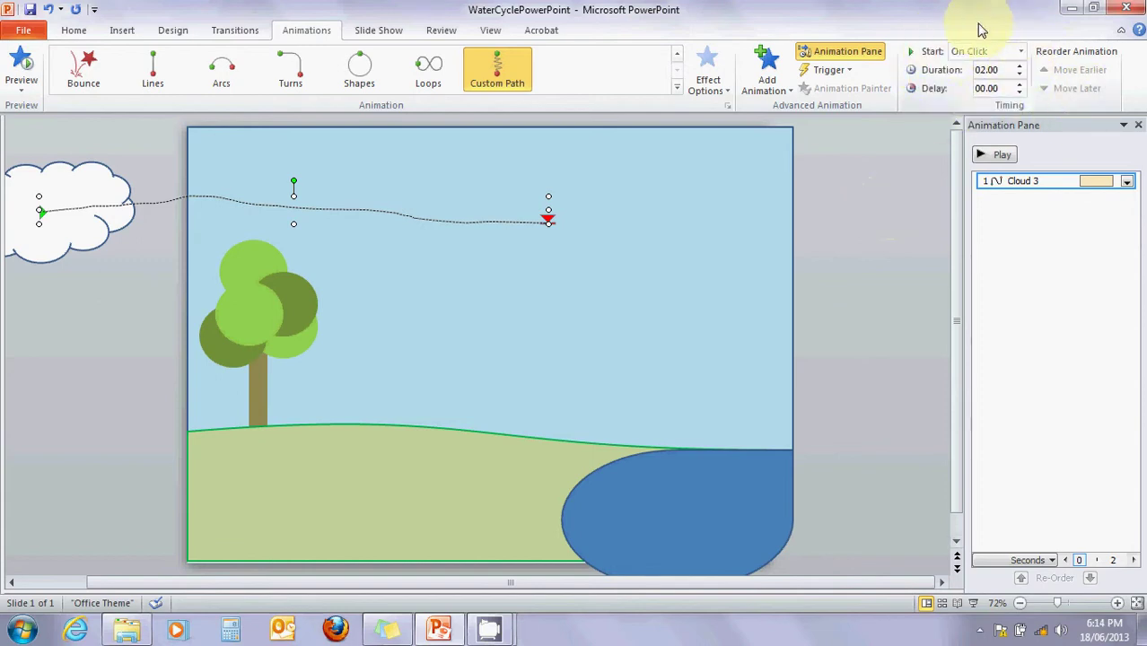
left_click(1021, 52)
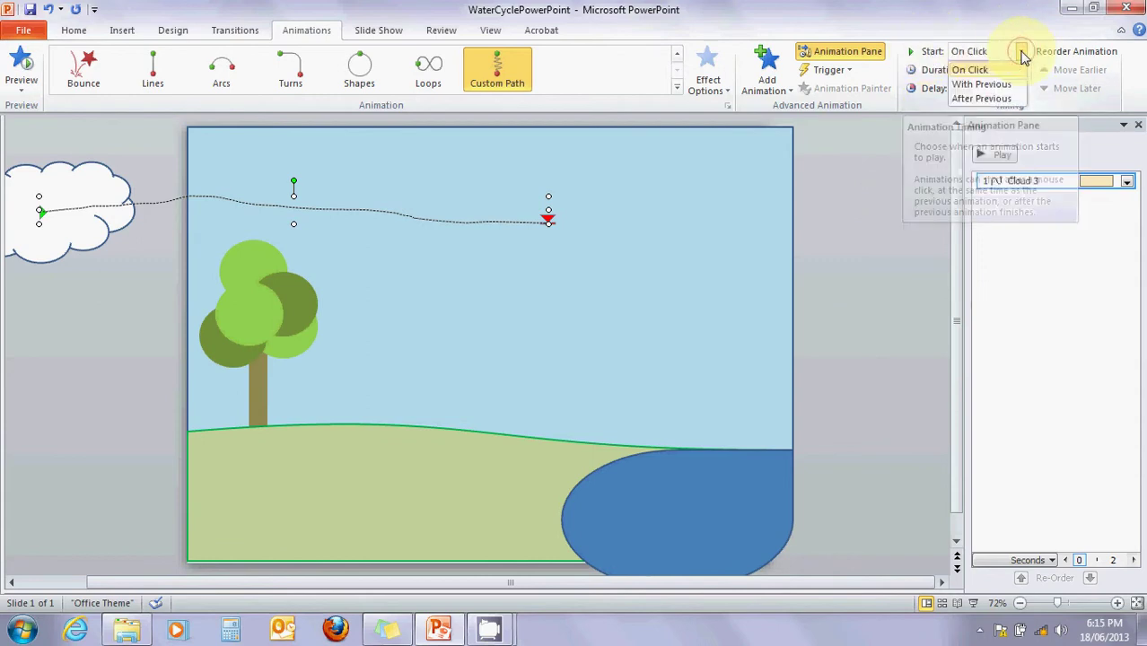
- Set the cloud path to After Previous, 08.00 duration and 00.25 delay, then preview it
left_click(1012, 99)
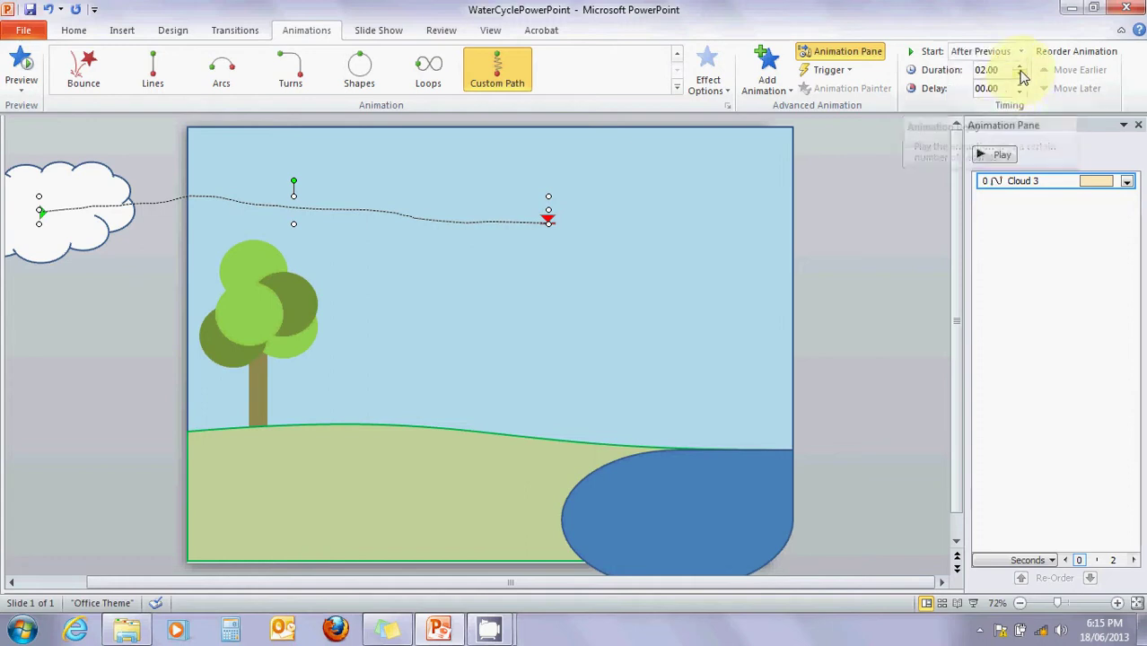
left_click(1020, 67)
left_click(1021, 66)
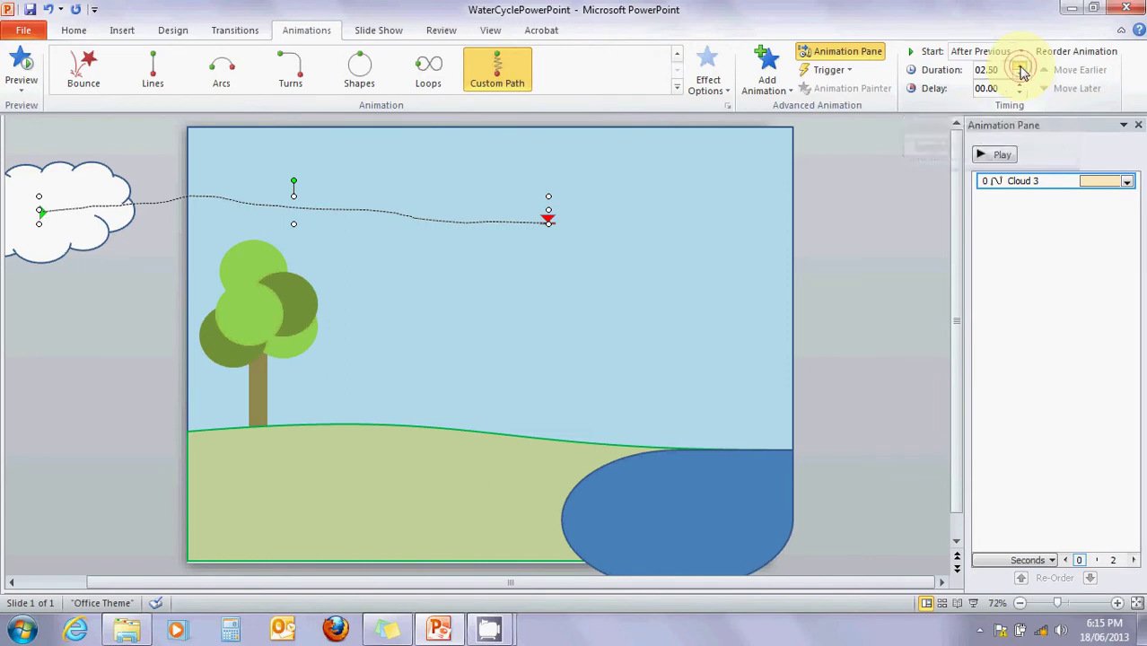
left_click(1021, 66)
left_click(1020, 67)
left_click(1021, 66)
left_click(1021, 66)
left_click(1020, 67)
left_click(1020, 66)
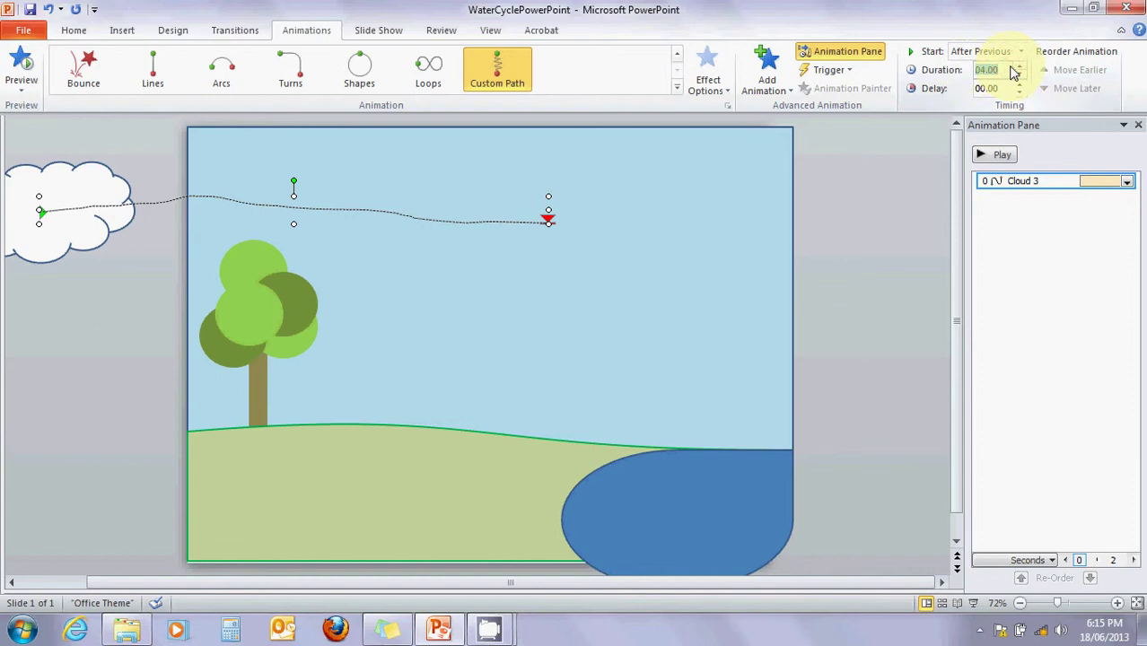
type("8")
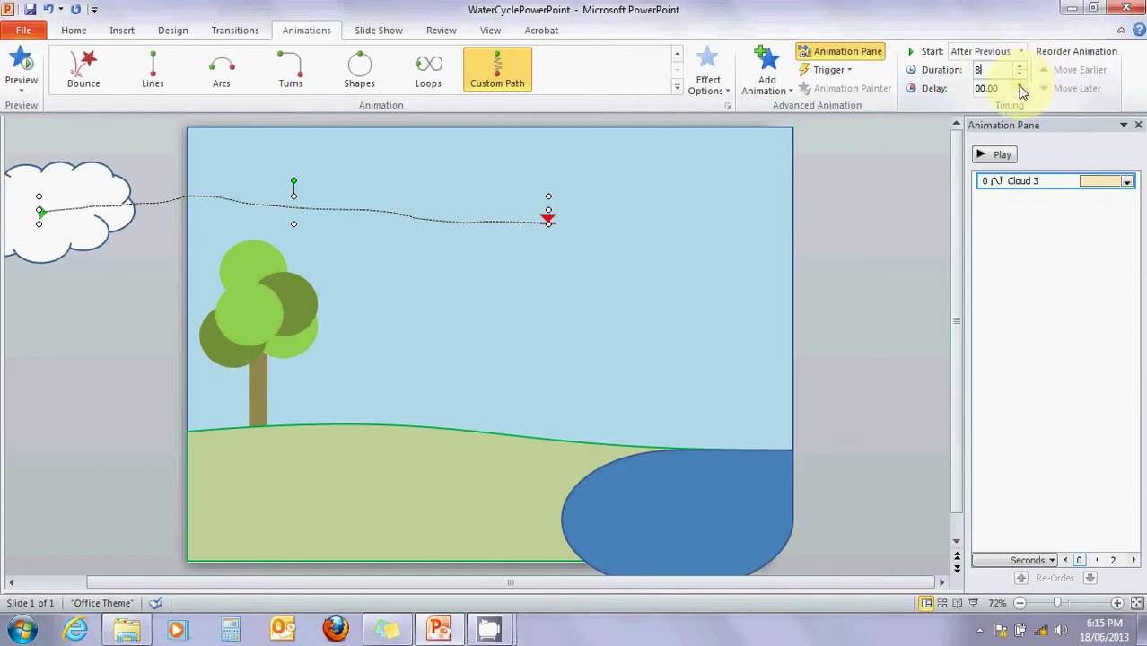
left_click(1020, 83)
left_click(1004, 156)
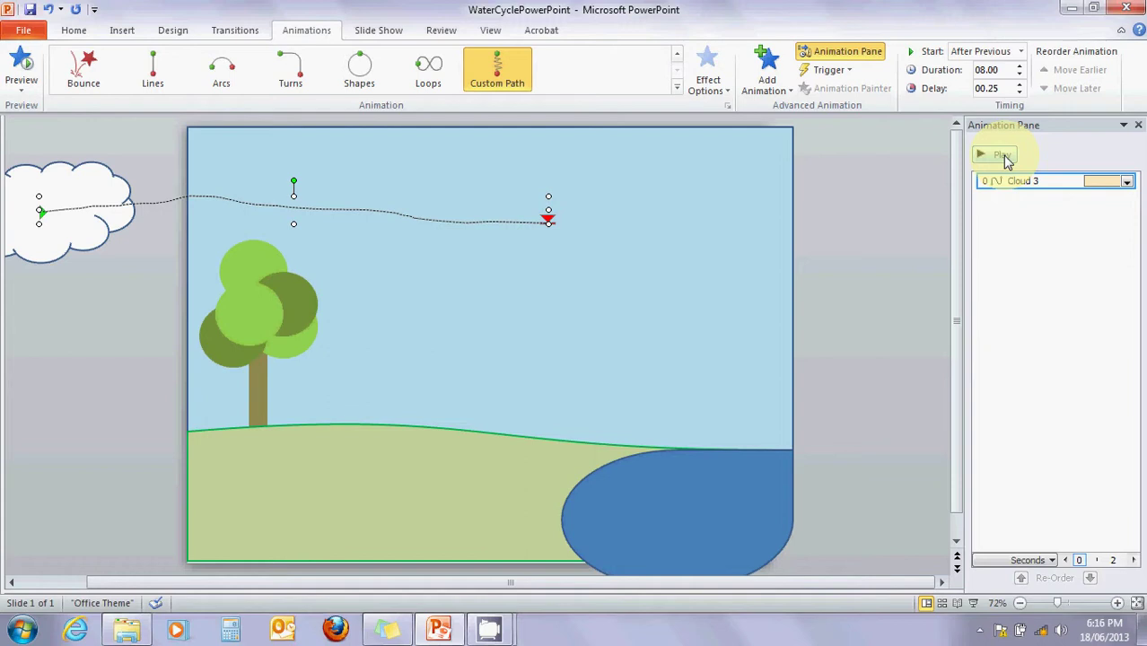
left_click(1004, 157)
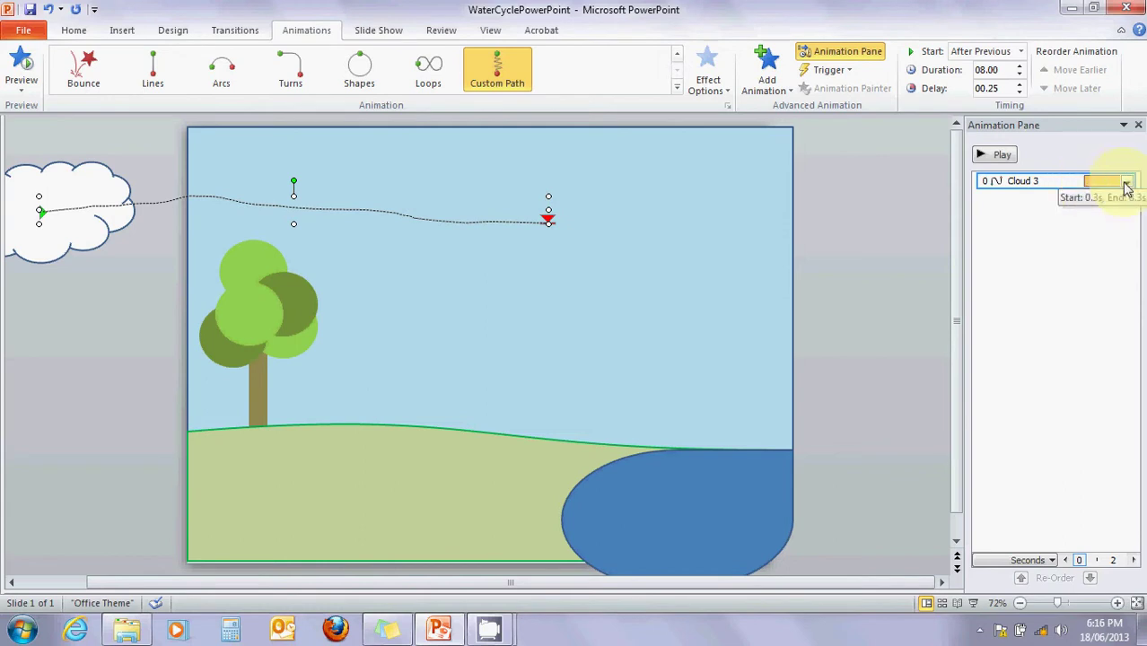
left_click(1127, 182)
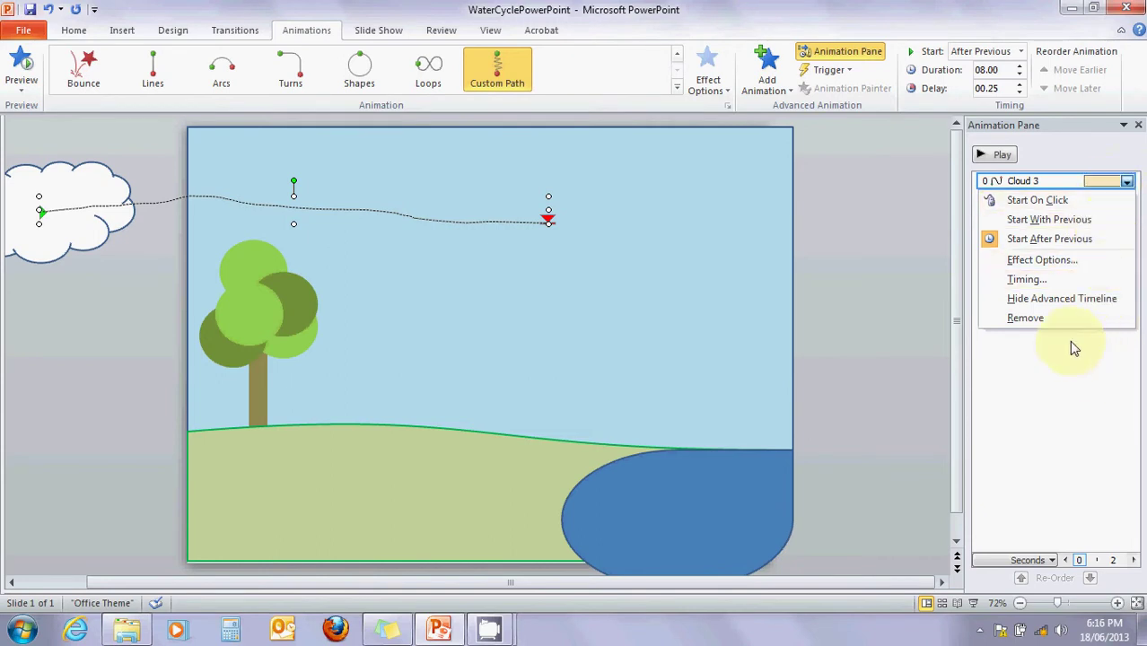
left_click(907, 222)
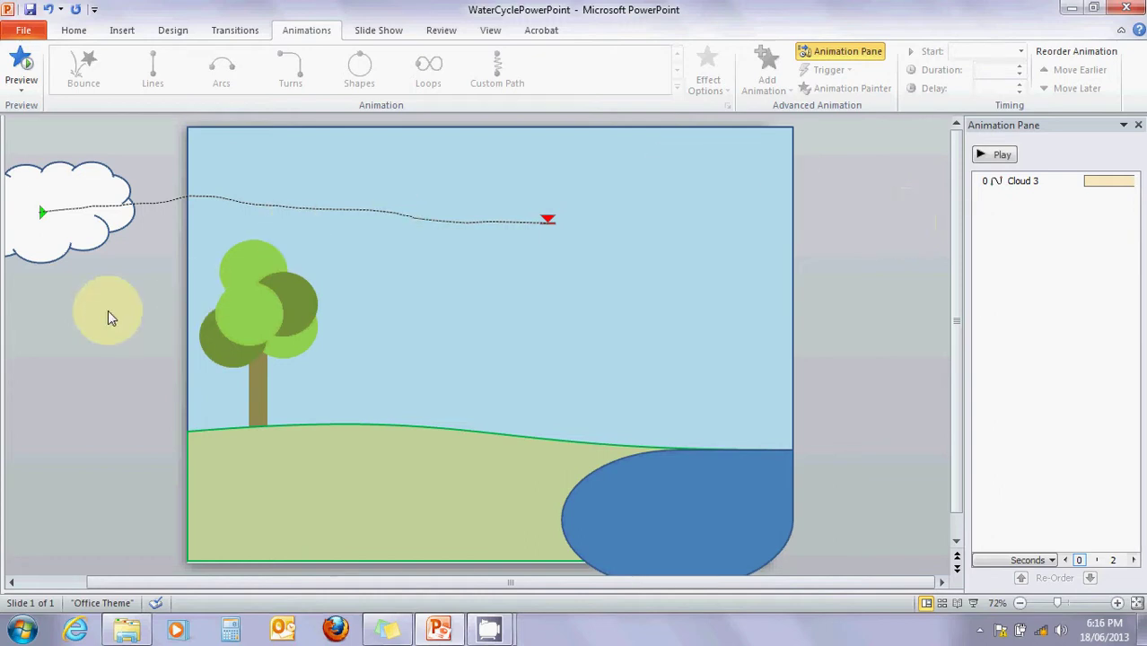
- Draw a small blue Teardrop from Basic Shapes in the sky below the cloud path's end
left_click(73, 32)
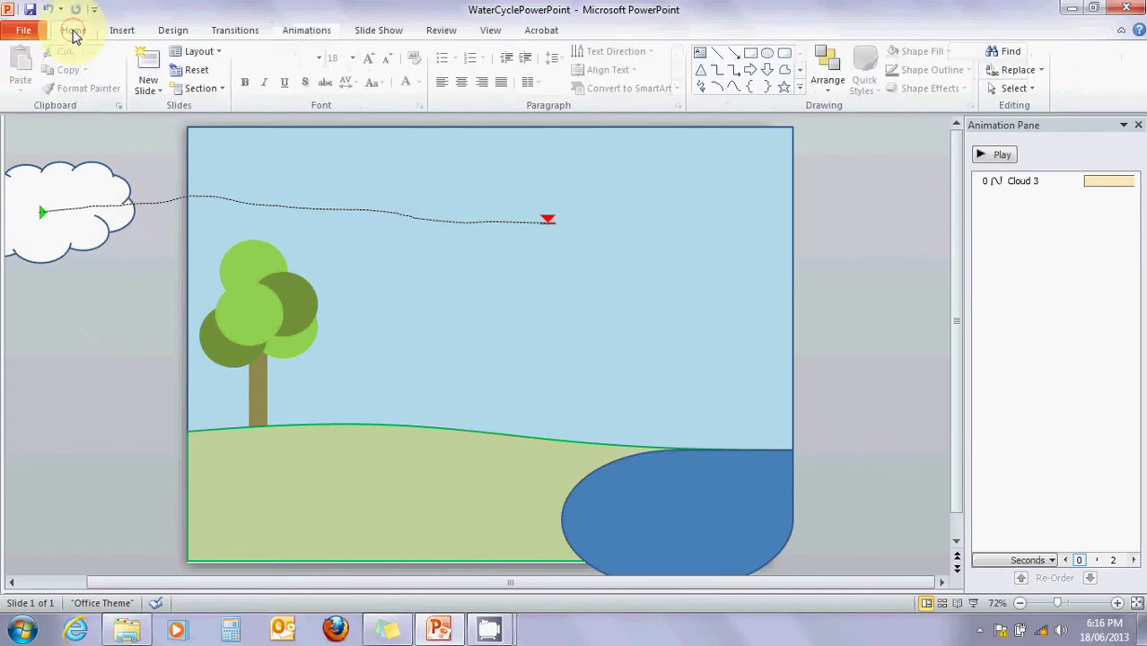
left_click(799, 88)
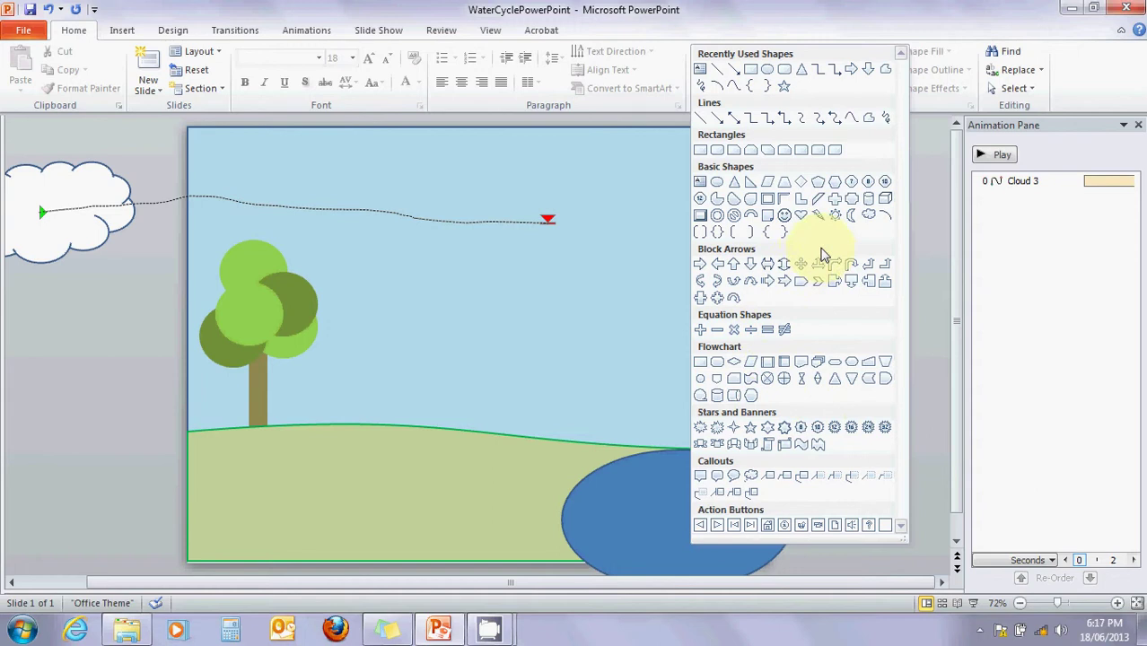
left_click(752, 205)
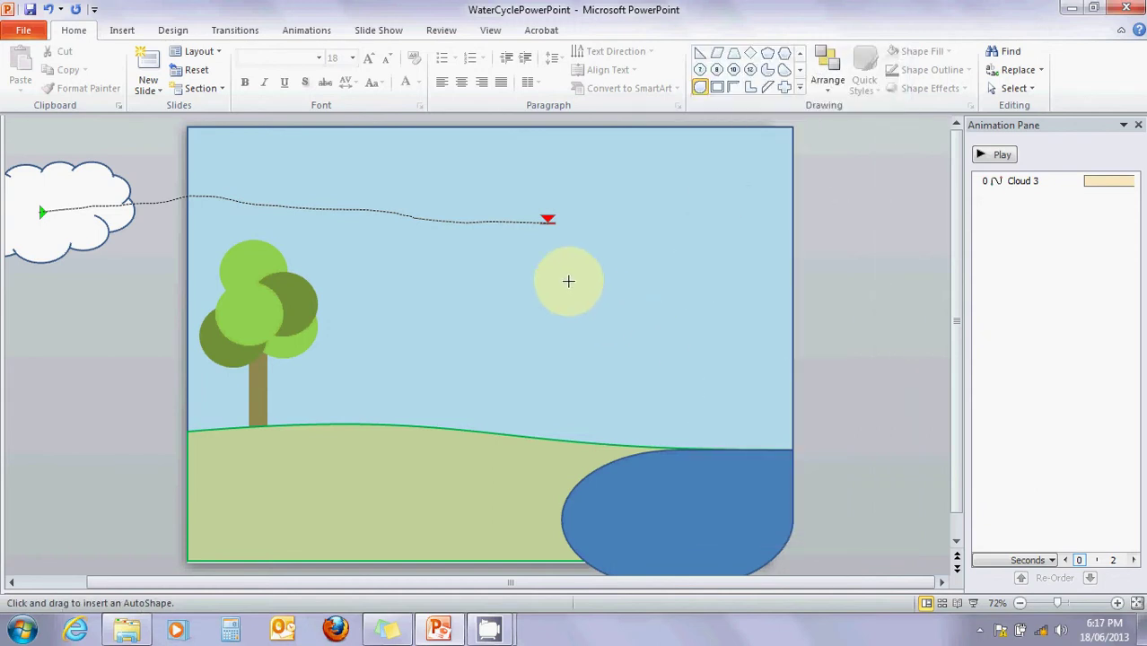
mouse_move(564, 283)
left_mouse_down()
mouse_move(594, 327)
mouse_move(582, 325)
mouse_move(596, 316)
left_mouse_up()
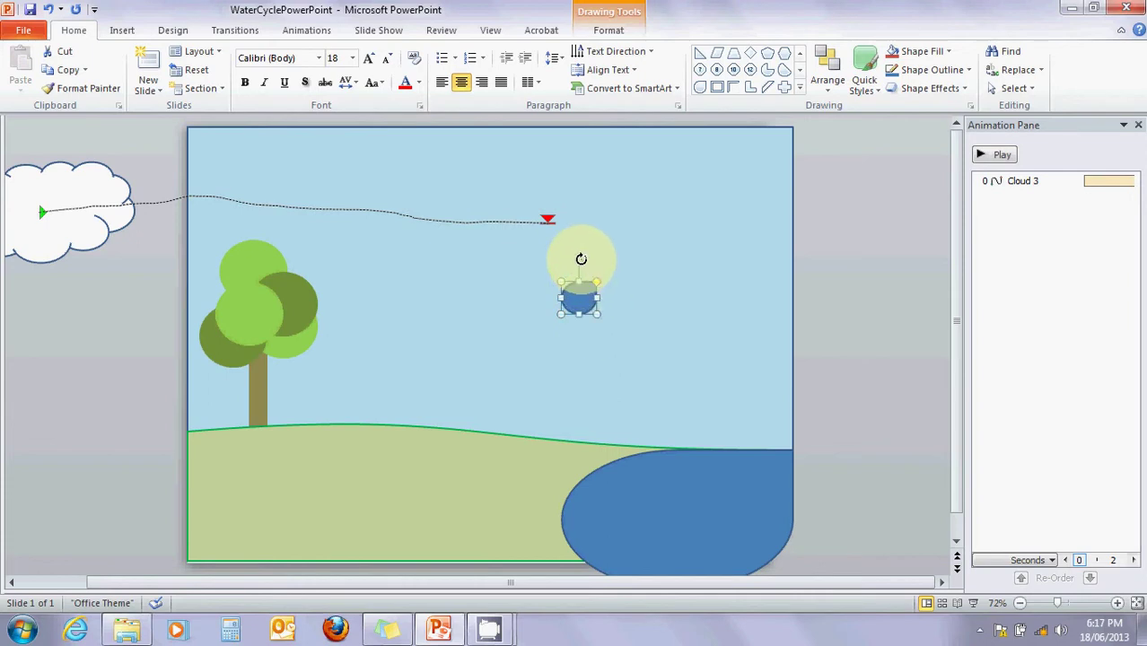
- Rotate the teardrop with its rotation handle so the point sits at the top, then reselect it
mouse_move(580, 259)
left_mouse_down()
mouse_move(555, 274)
mouse_move(601, 282)
mouse_move(580, 279)
left_mouse_up()
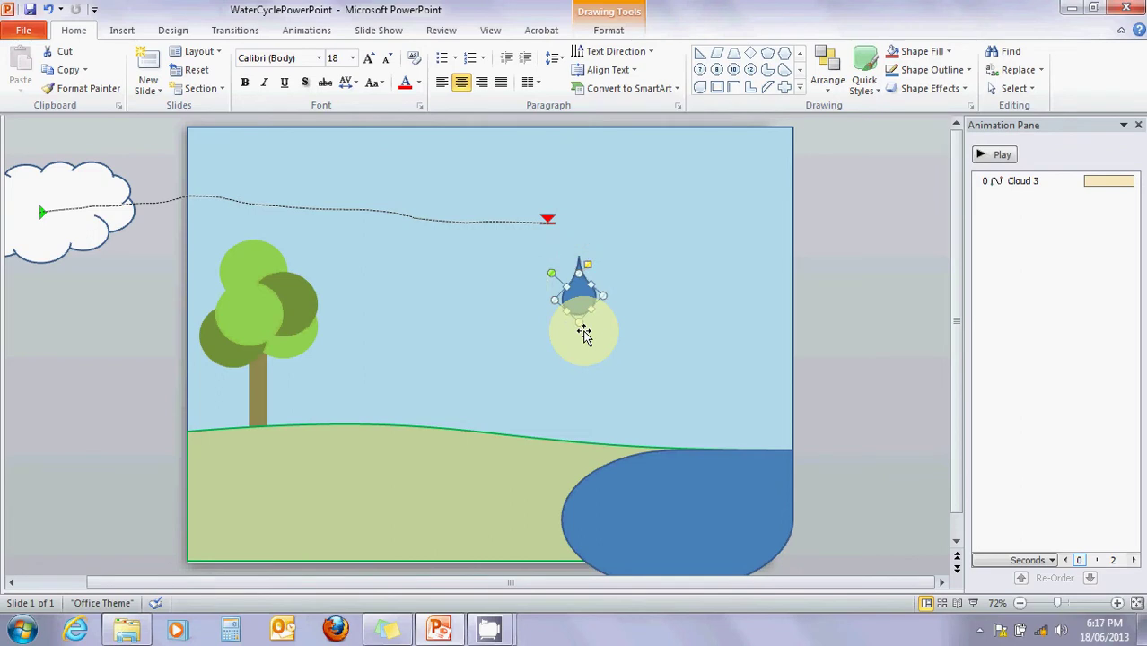
left_click(601, 332)
left_click(585, 305)
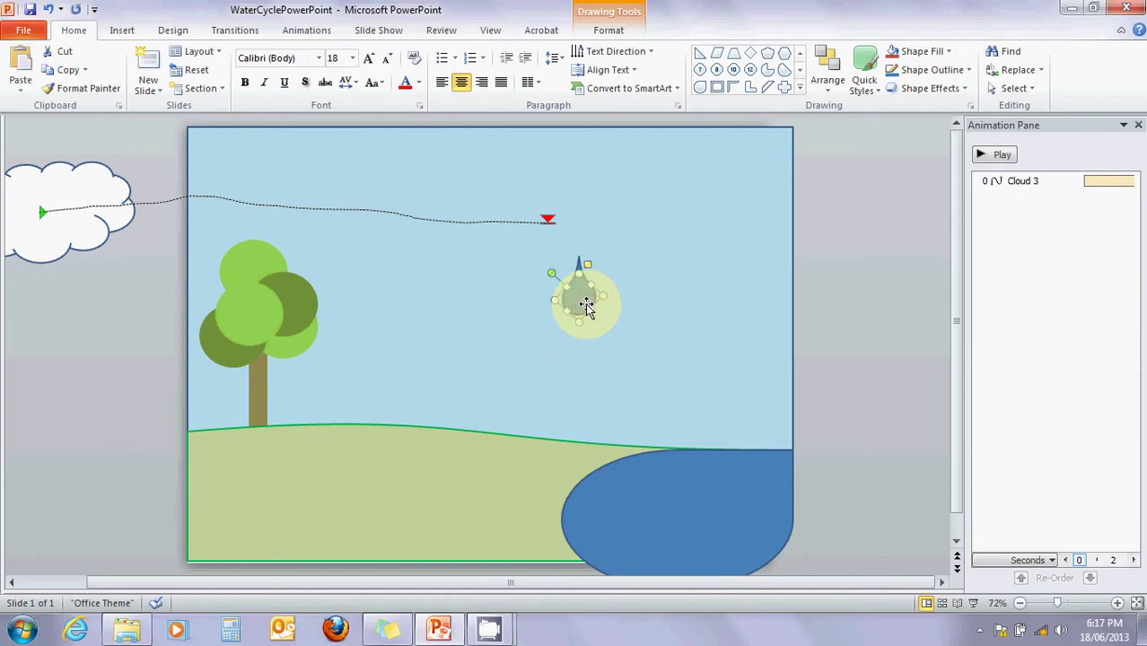
- Paste two copies of the raindrop, placing one above beside the first and one below
left_click(619, 309)
left_click(620, 309)
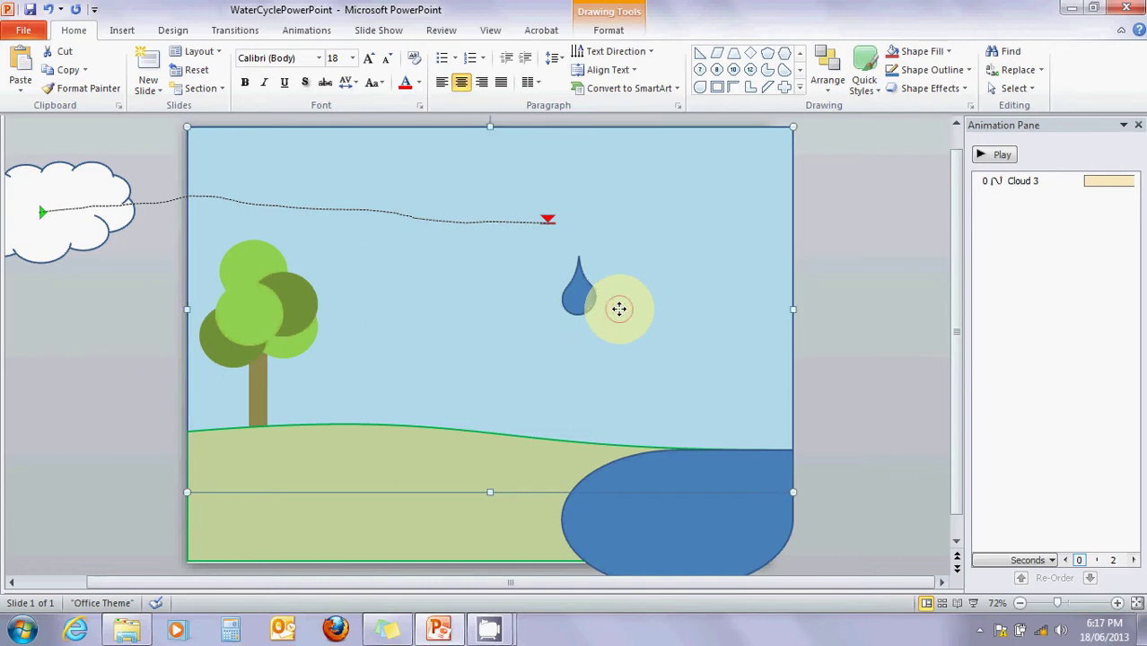
key("ctrl+v")
left_click_drag(584, 296, 610, 265)
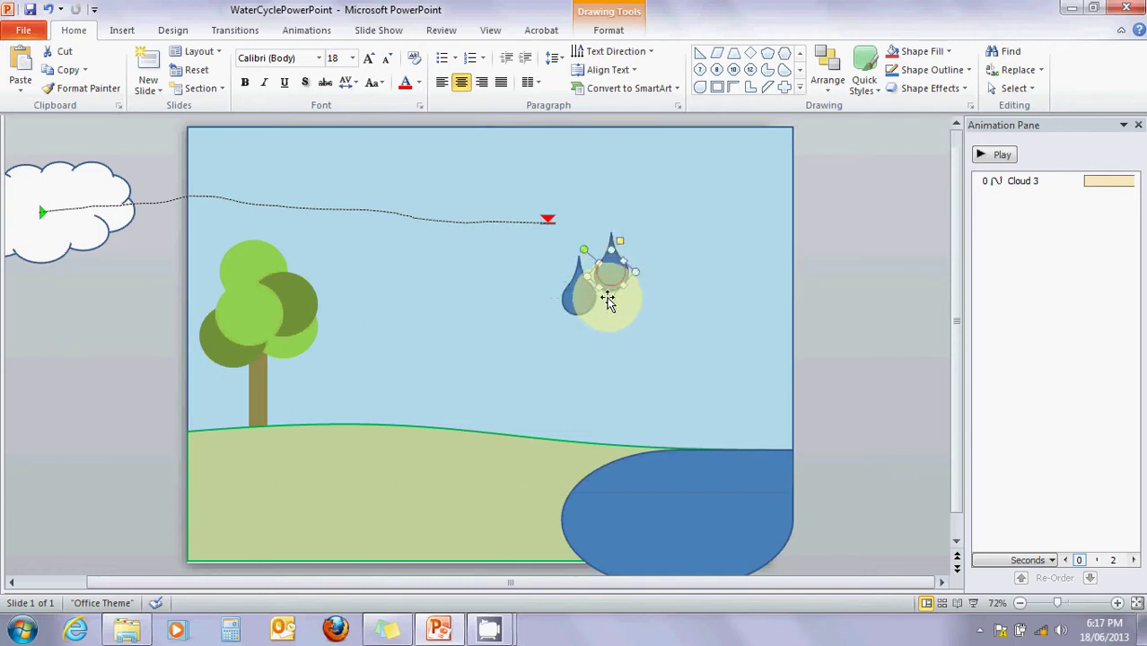
left_click(598, 331)
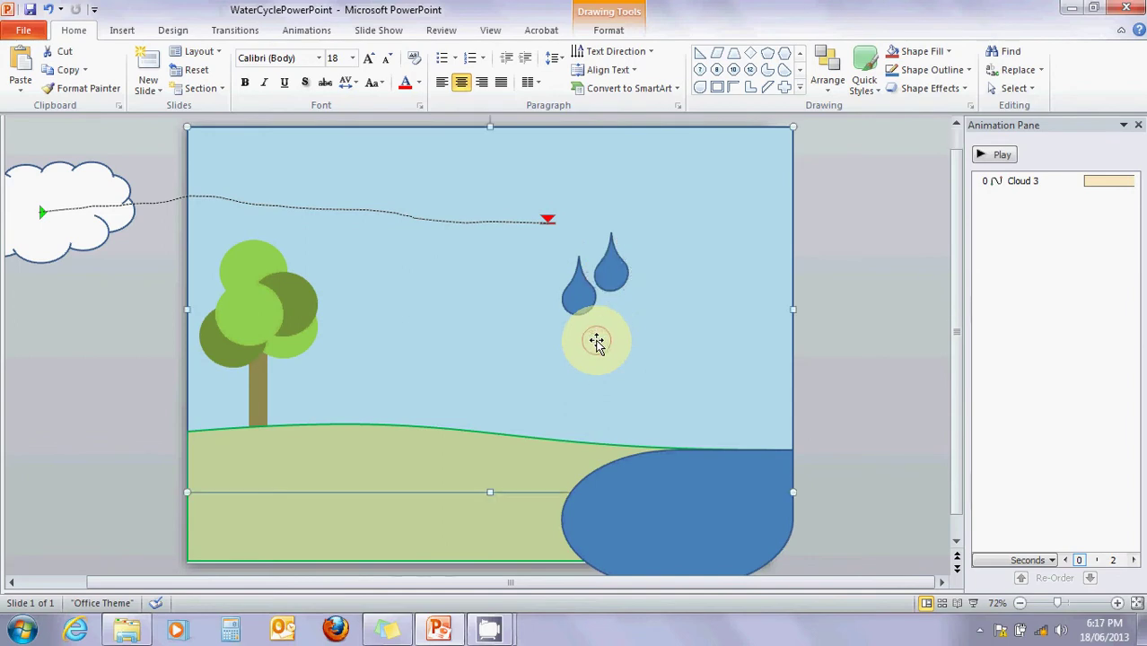
key("ctrl+v")
left_click_drag(594, 315, 624, 329)
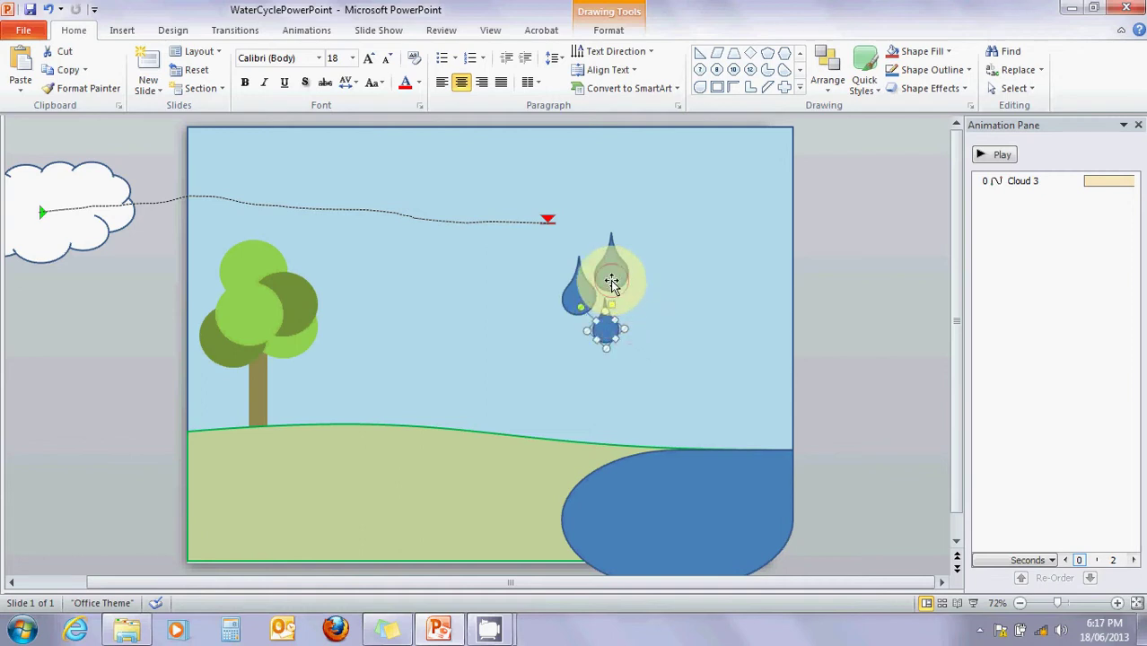
- Paste one more raindrop and arrange all drops into a varied cluster under the path's end
mouse_move(609, 264)
left_mouse_down()
mouse_move(633, 269)
mouse_move(622, 266)
left_mouse_up()
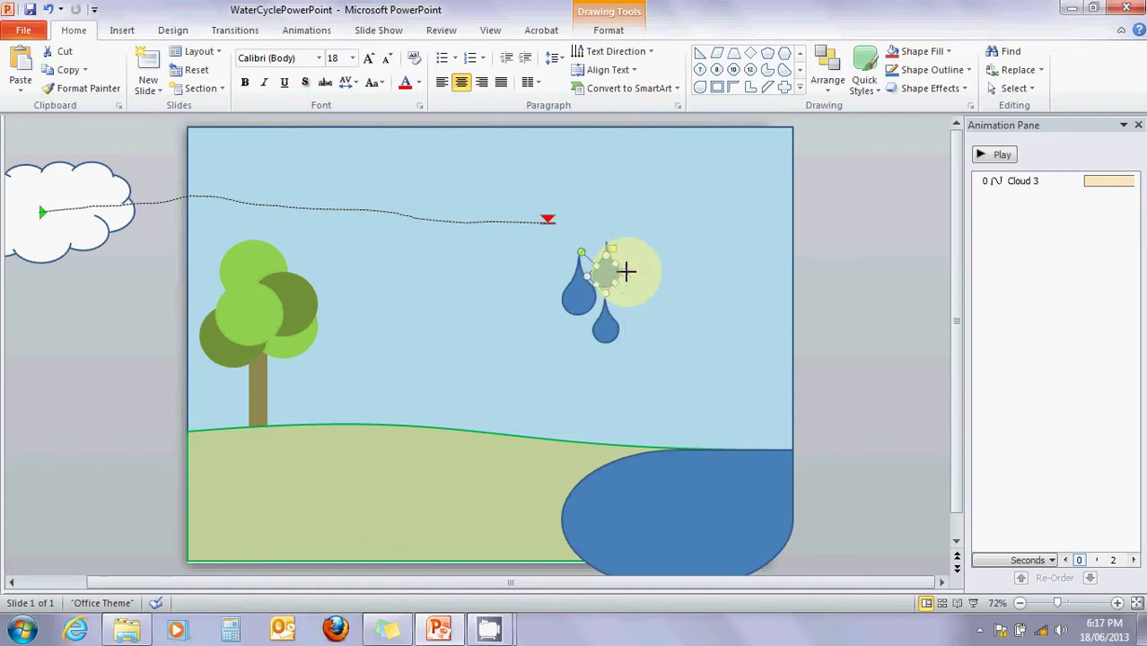
left_click_drag(588, 350, 614, 334)
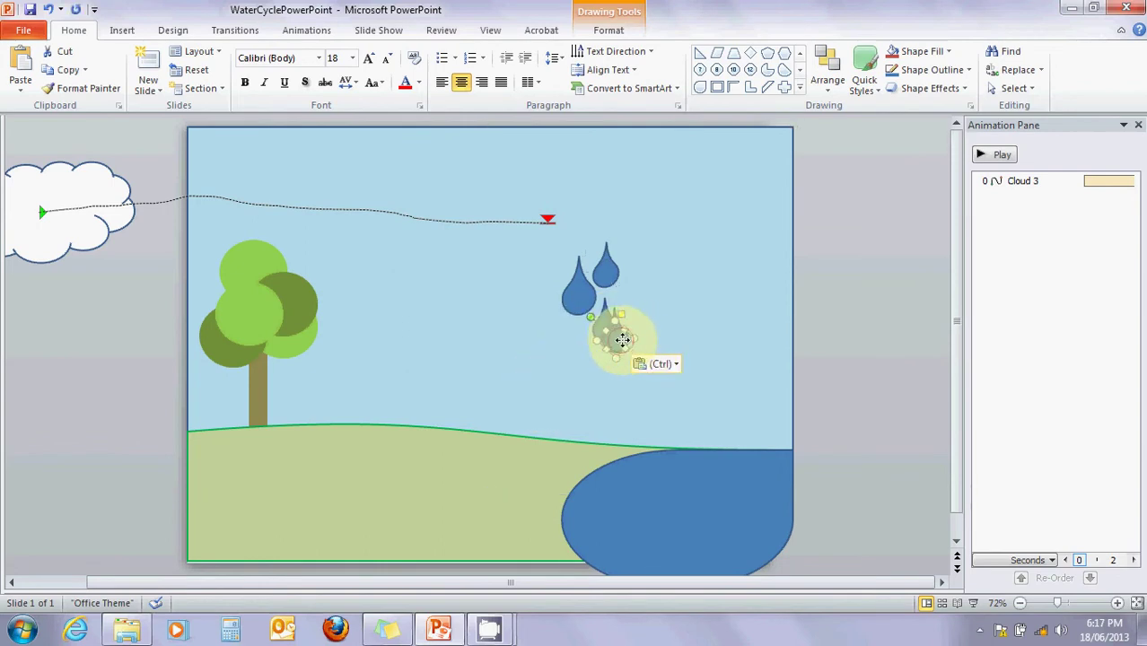
mouse_move(622, 339)
left_mouse_down()
mouse_move(666, 328)
mouse_move(624, 330)
mouse_move(634, 325)
left_mouse_up()
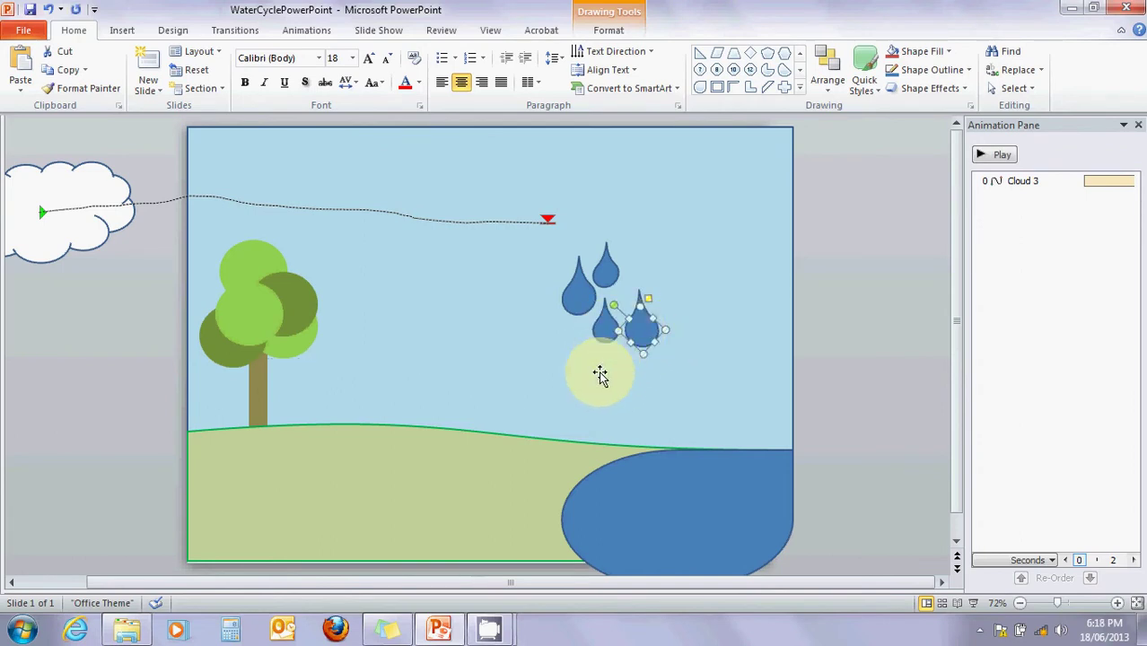
key("ctrl+v")
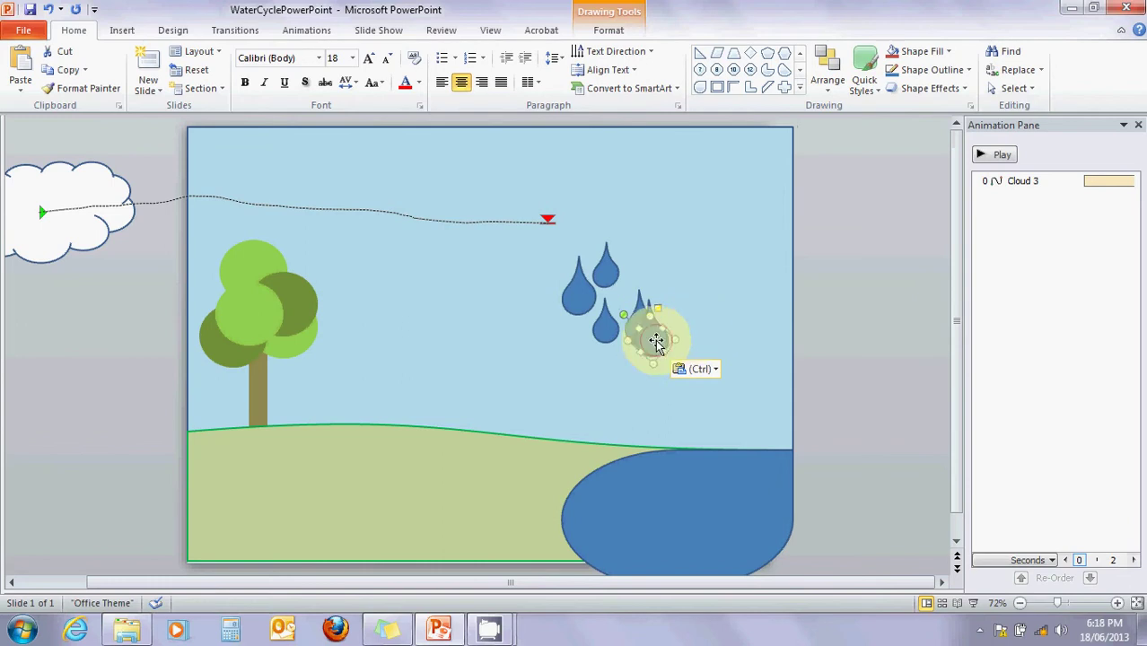
left_click_drag(658, 333, 586, 370)
left_click(596, 387)
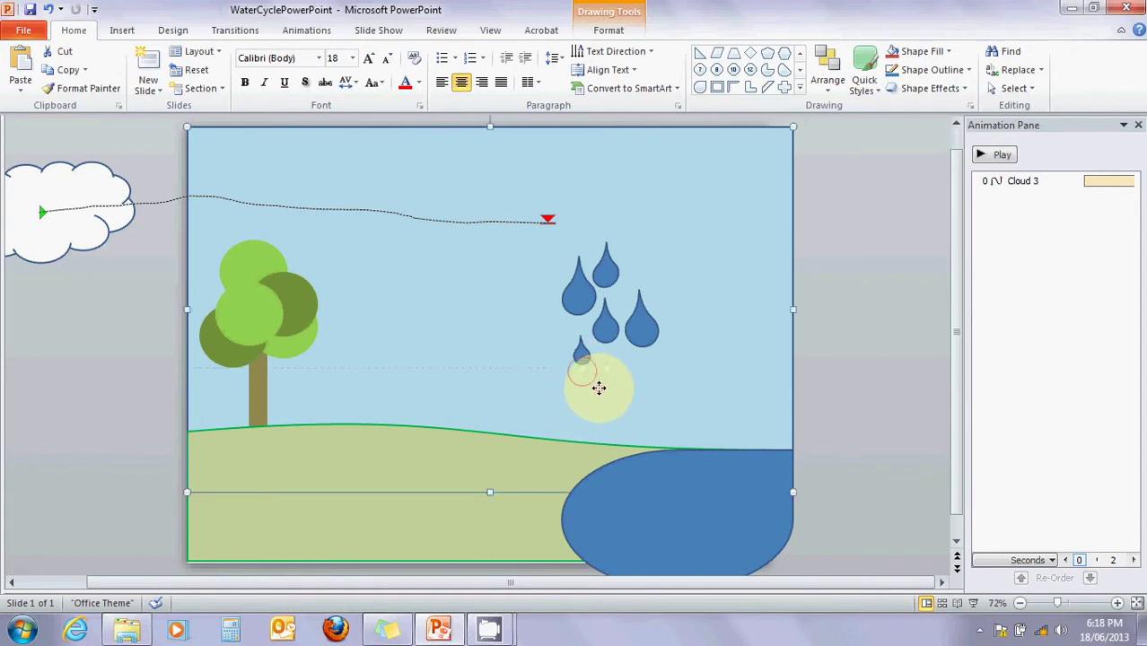
left_click_drag(637, 320, 633, 299)
left_click(642, 359)
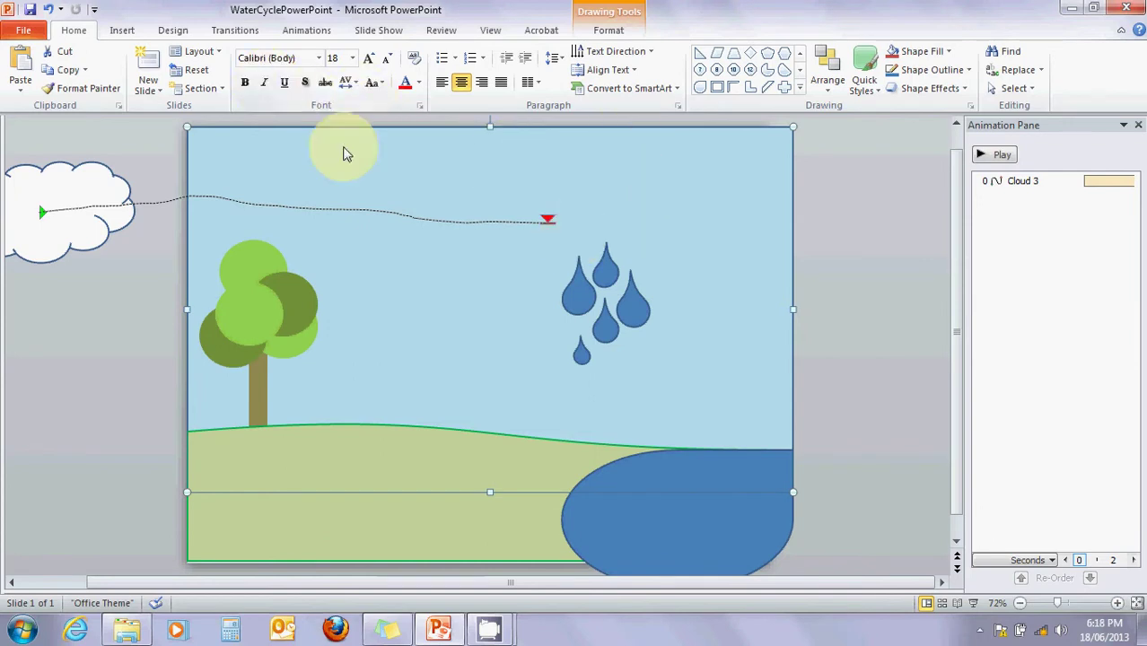
- Ctrl-select all five raindrops, Group them, and drag the group up to the cloud path's end marker
left_click(574, 298)
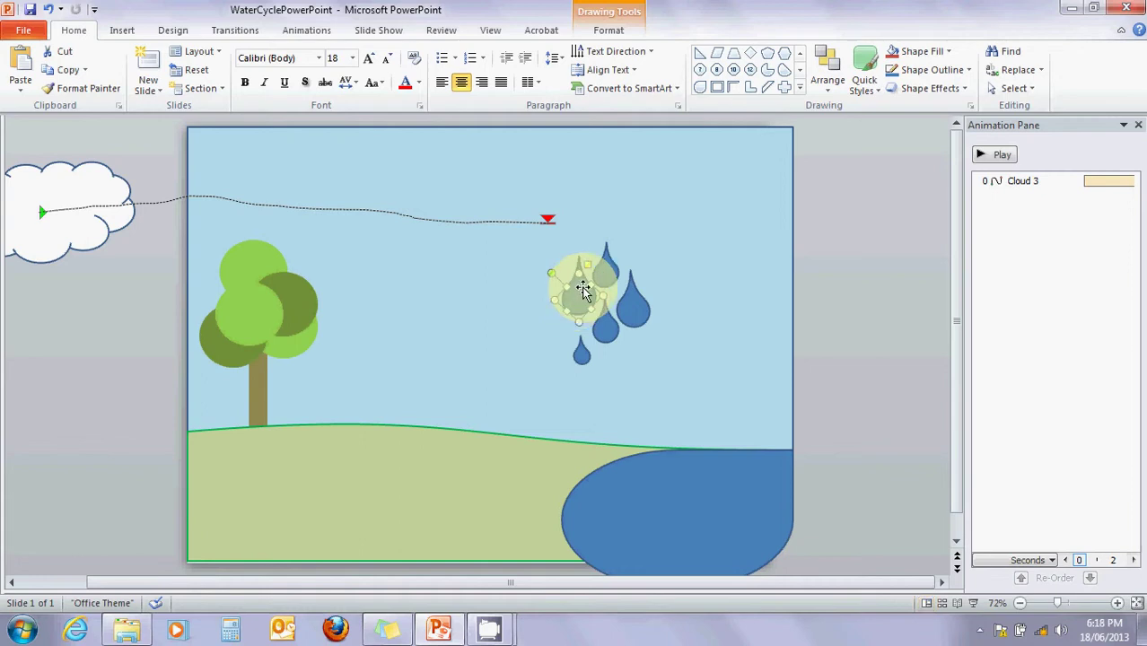
left_click(607, 264, "shift")
left_click(629, 300, "shift")
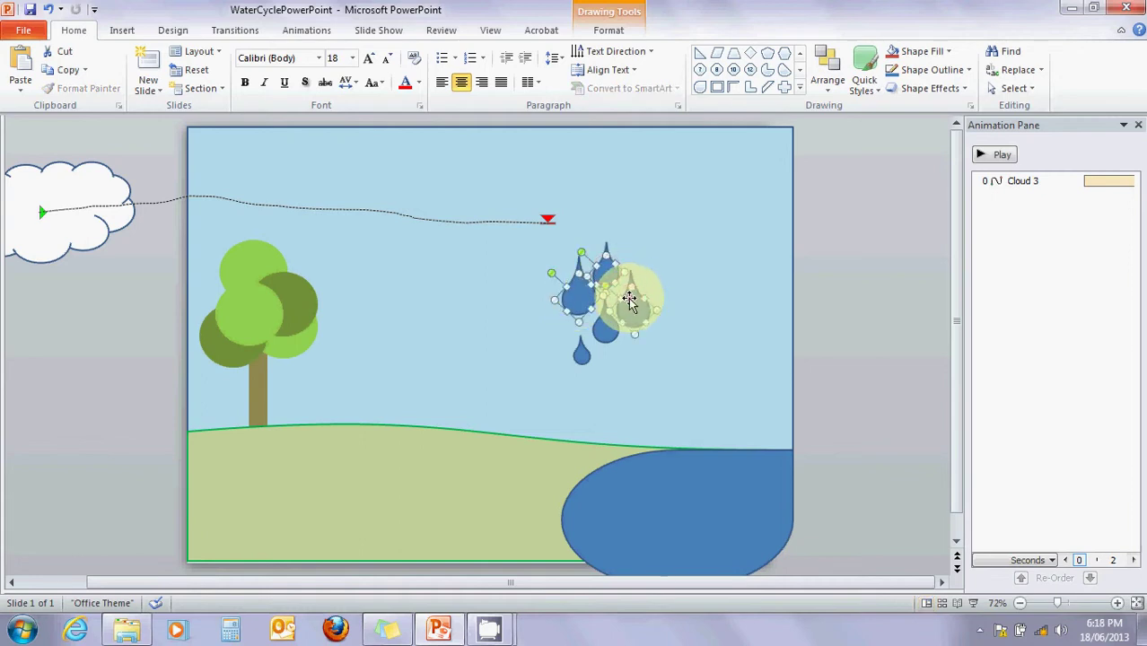
left_click(607, 327, "shift")
left_click(584, 355, "shift")
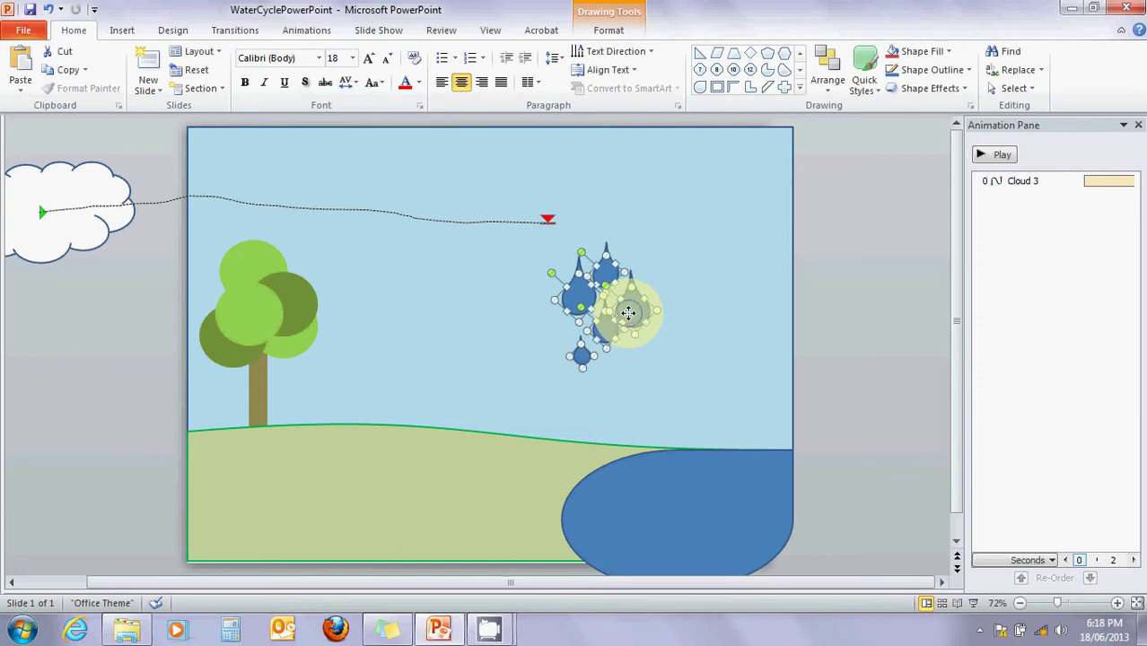
right_click(628, 312)
key("Escape")
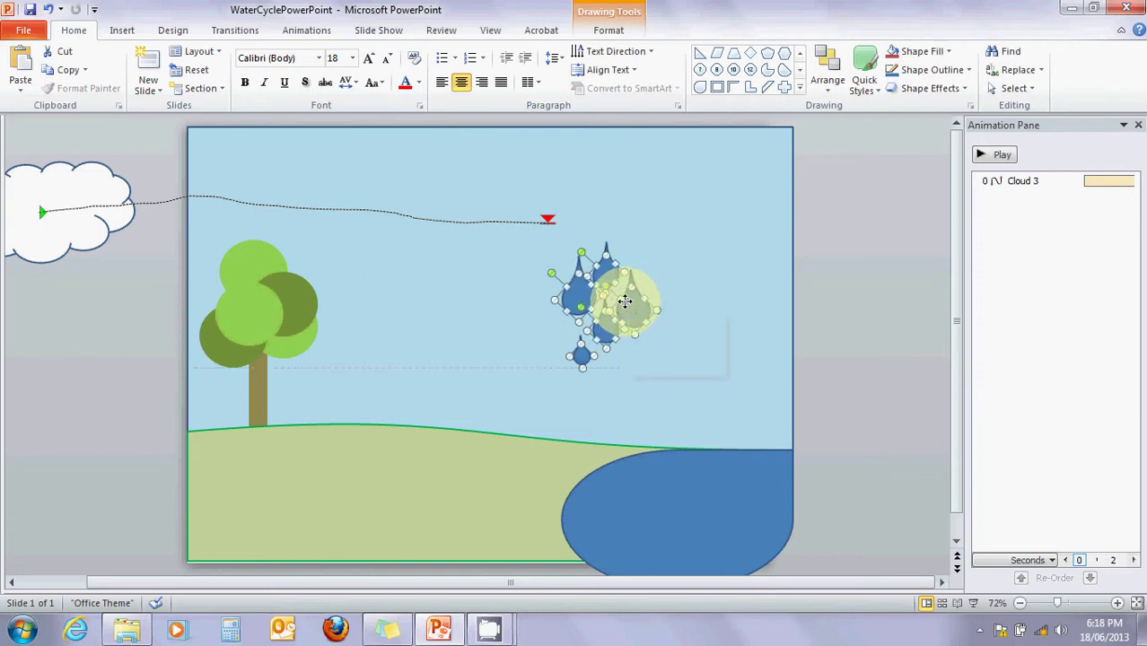
right_click(627, 304)
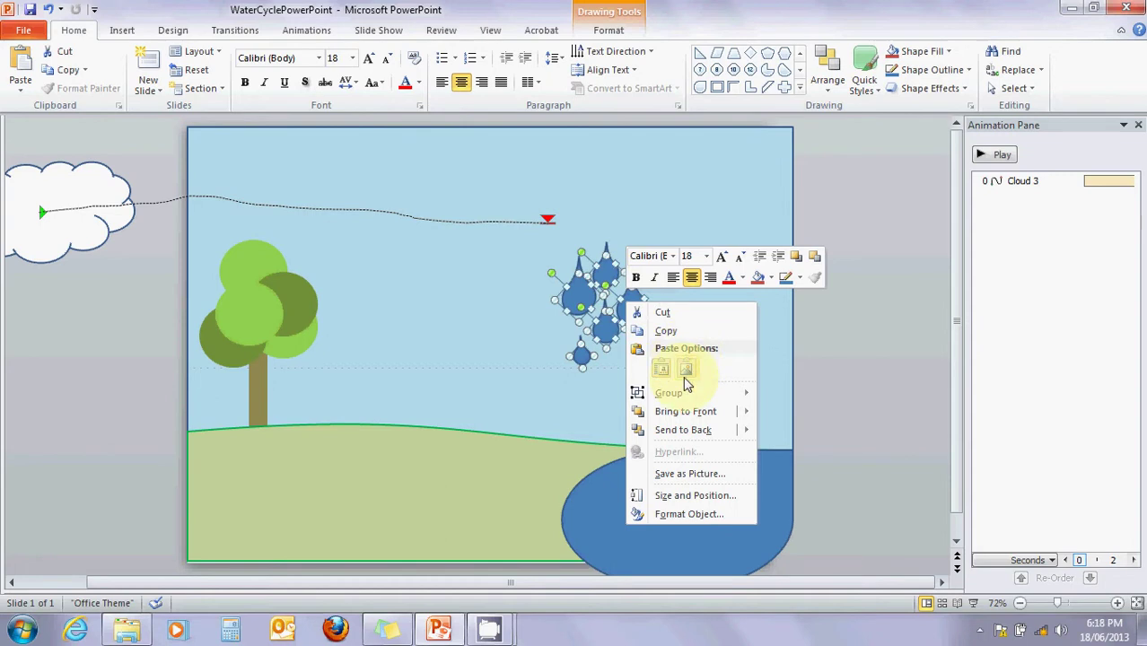
mouse_move(687, 392)
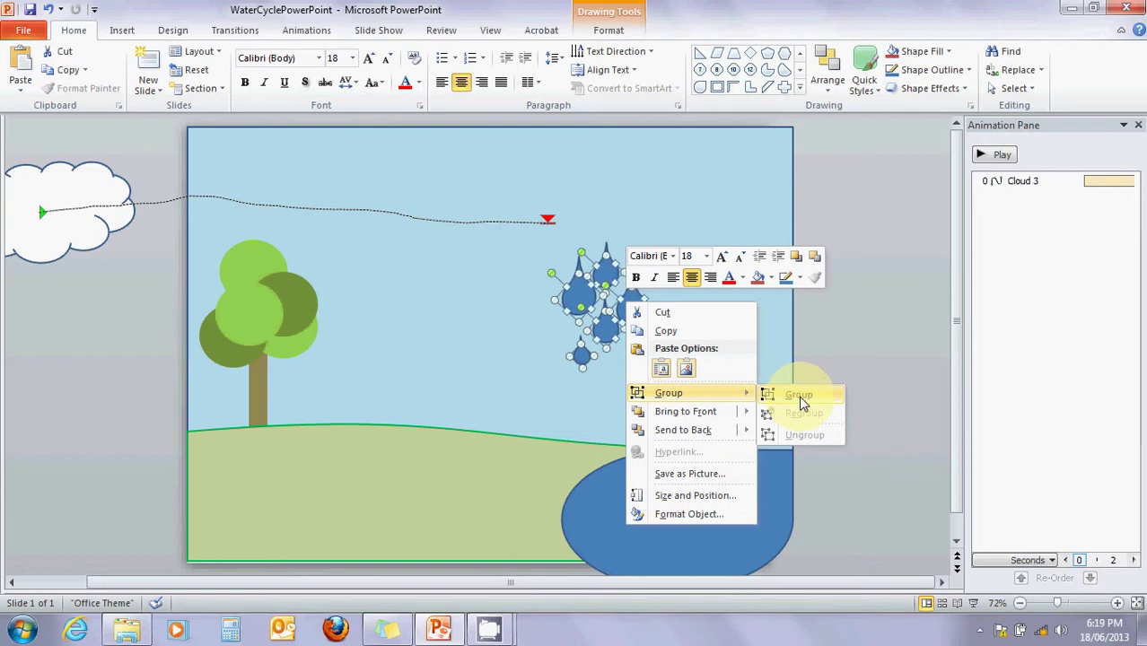
left_click(801, 396)
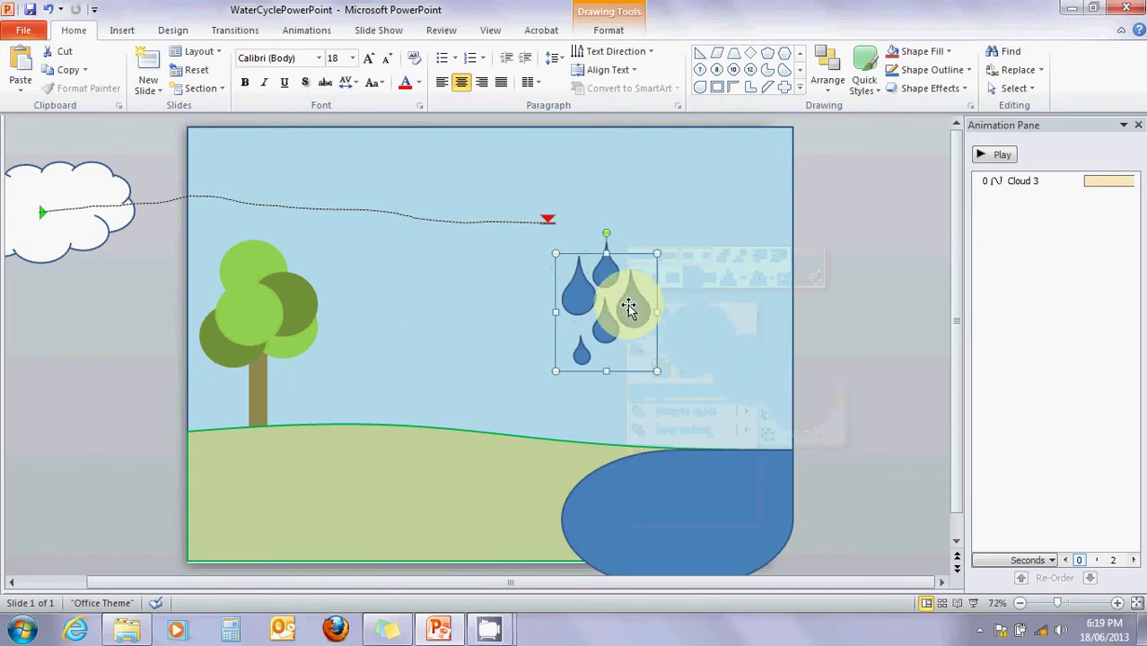
left_click_drag(630, 308, 594, 230)
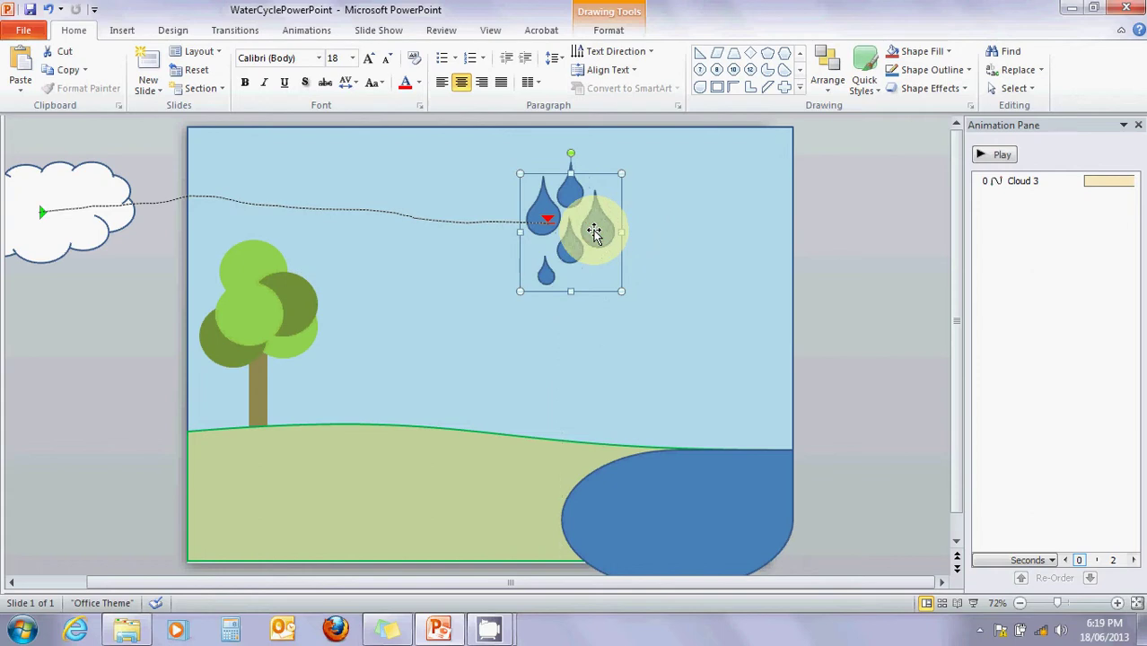
- Give the raindrop group a Fade entrance set to start After Previous
left_click(307, 30)
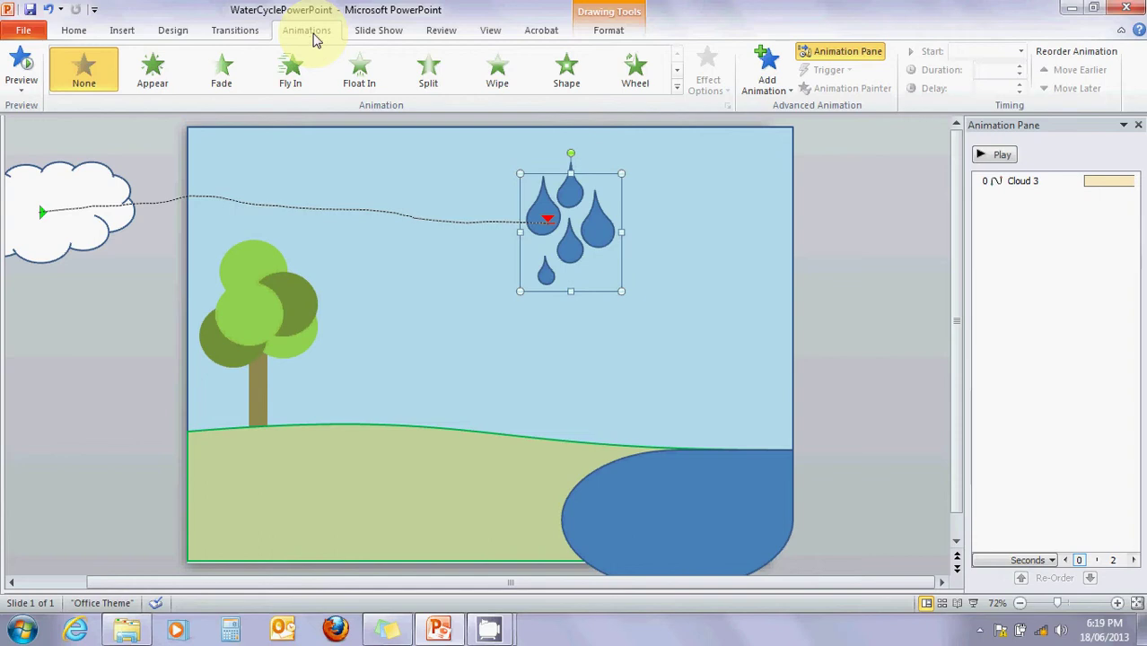
left_click(677, 86)
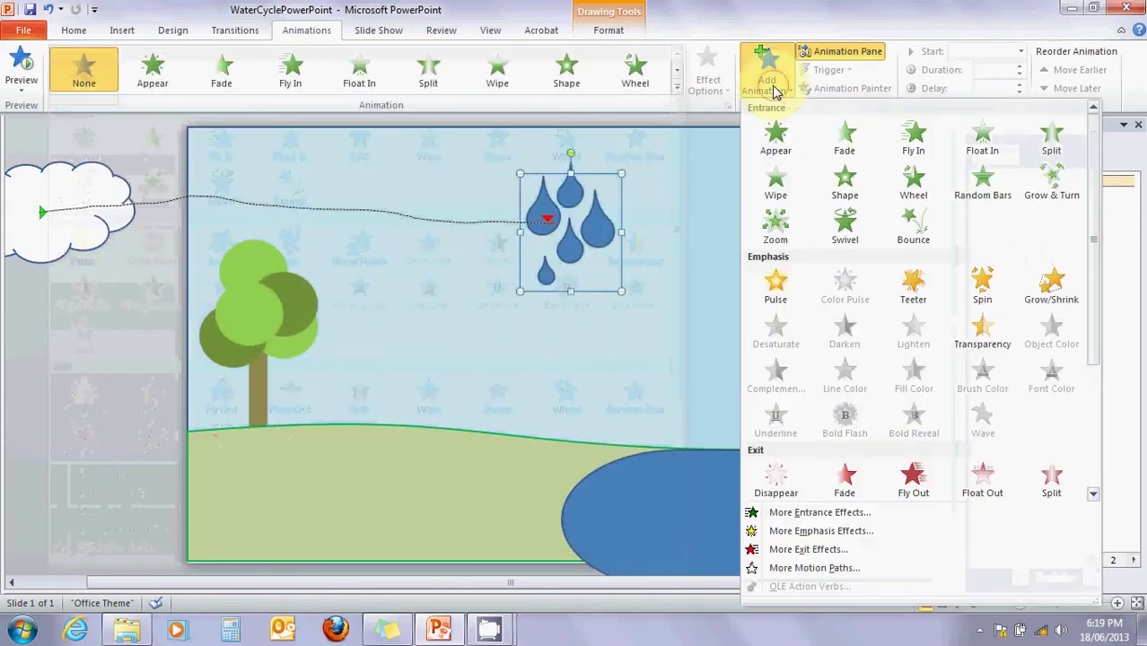
left_click(772, 88)
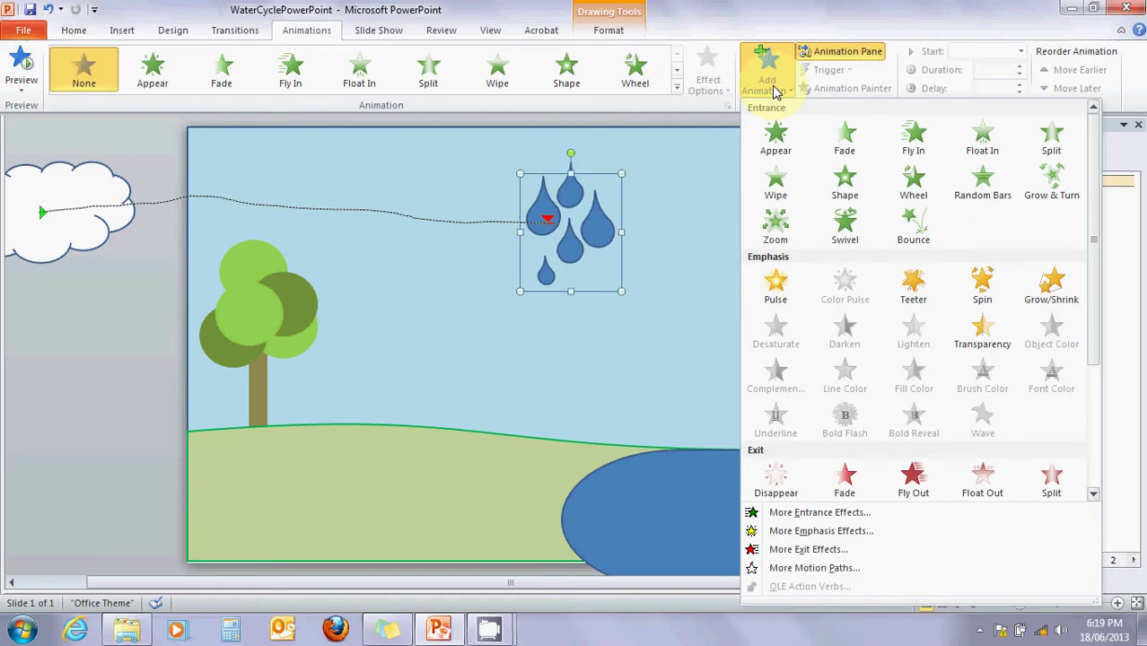
left_click(849, 142)
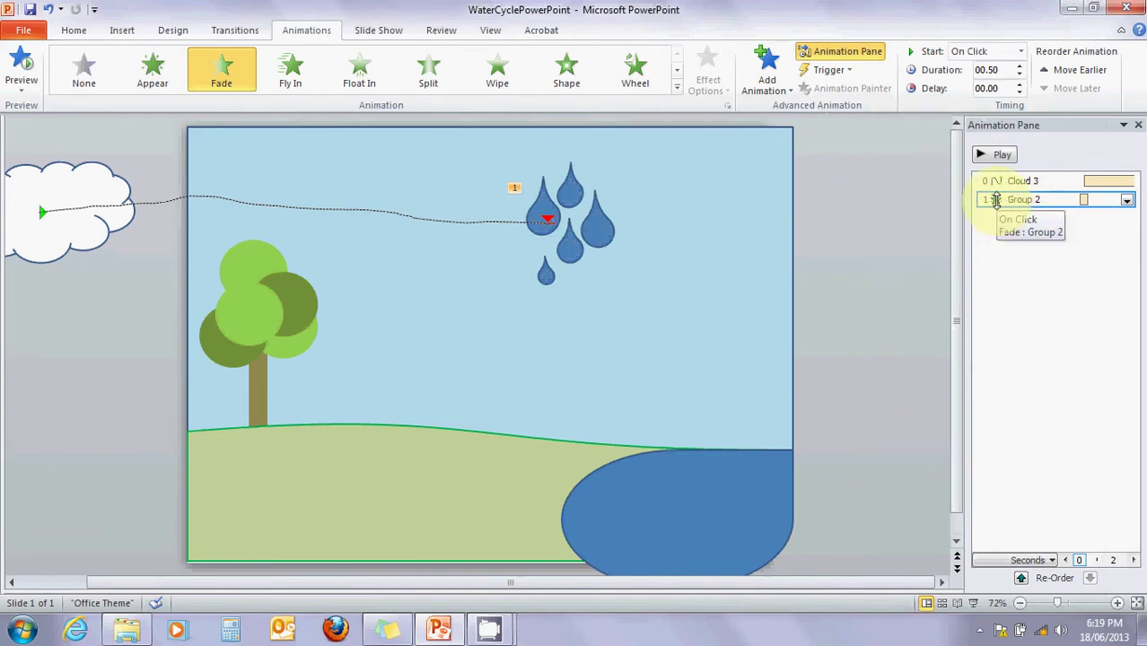
left_click(1020, 51)
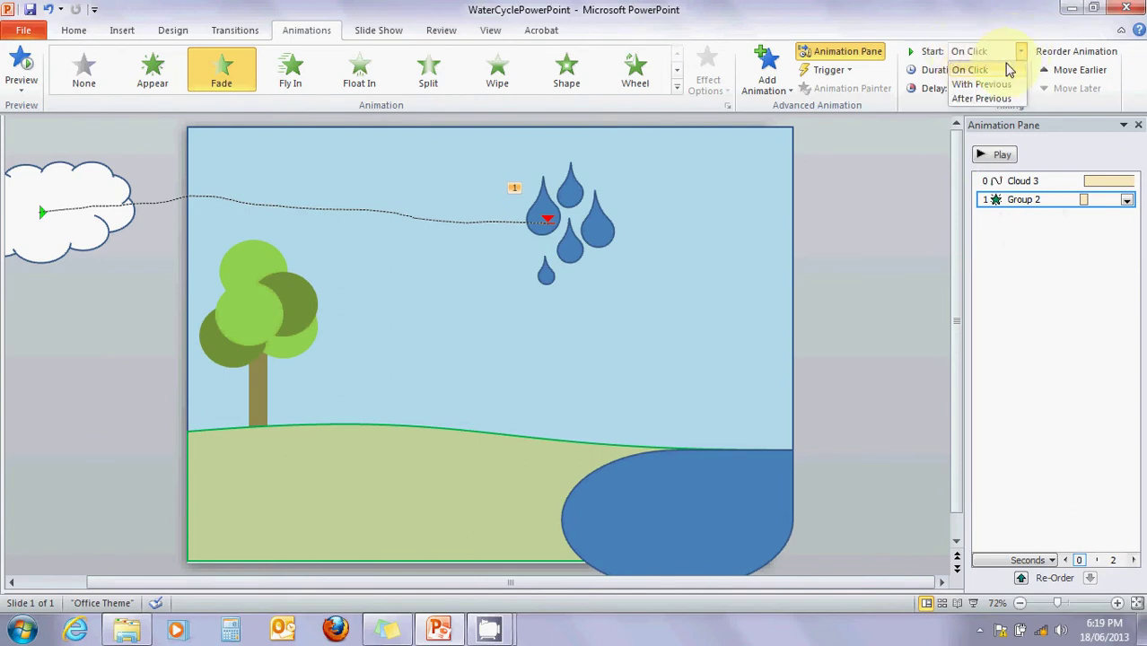
left_click(980, 98)
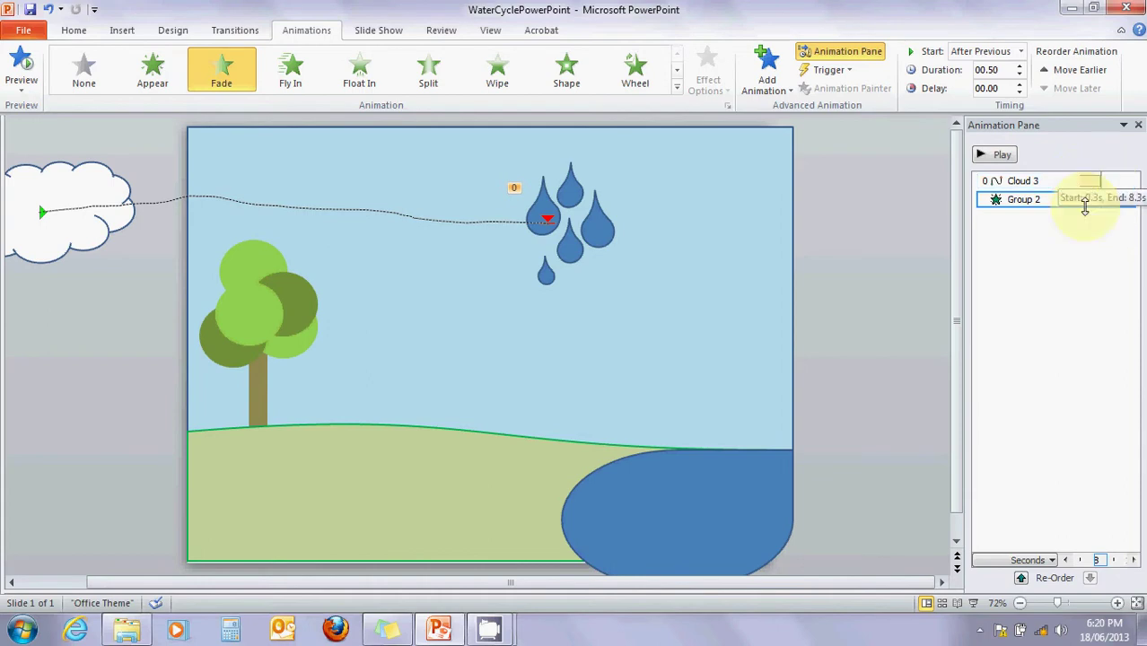
left_click(1095, 252)
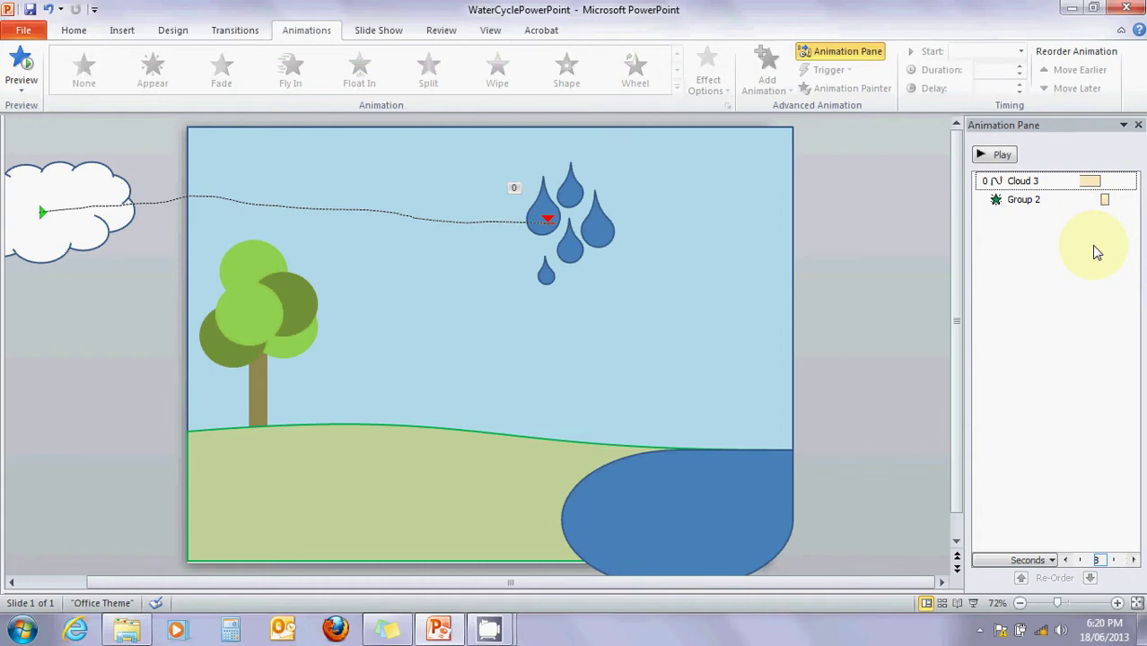
- Give the raindrop group a Custom Path motion drawn straight down to the lake's edge
left_click(598, 235)
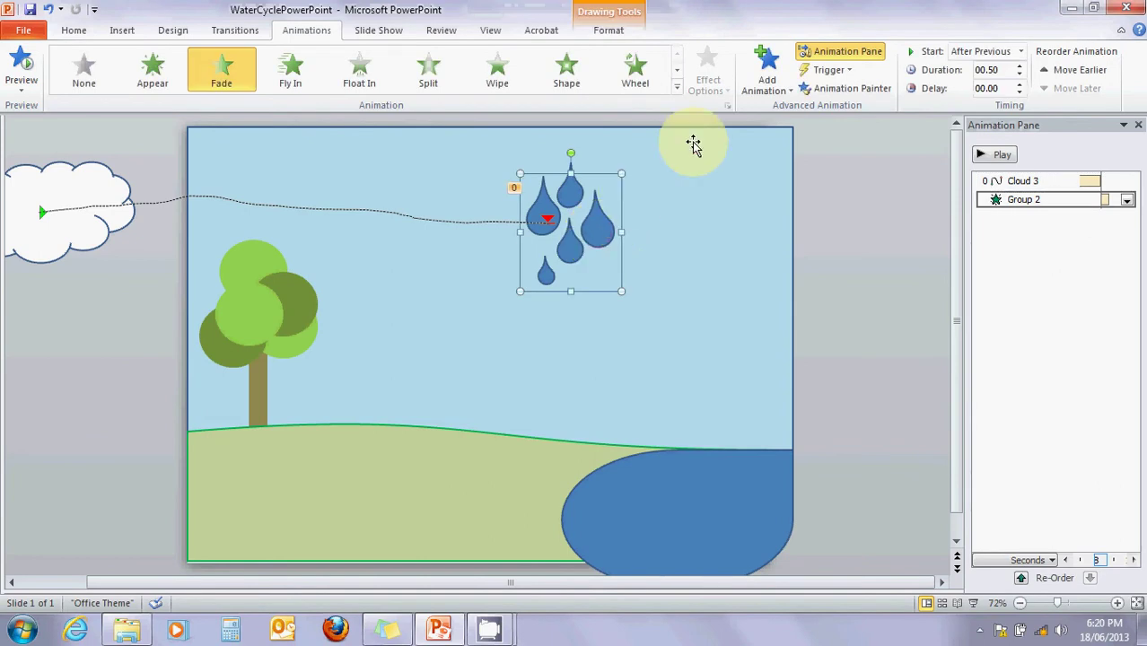
left_click(763, 79)
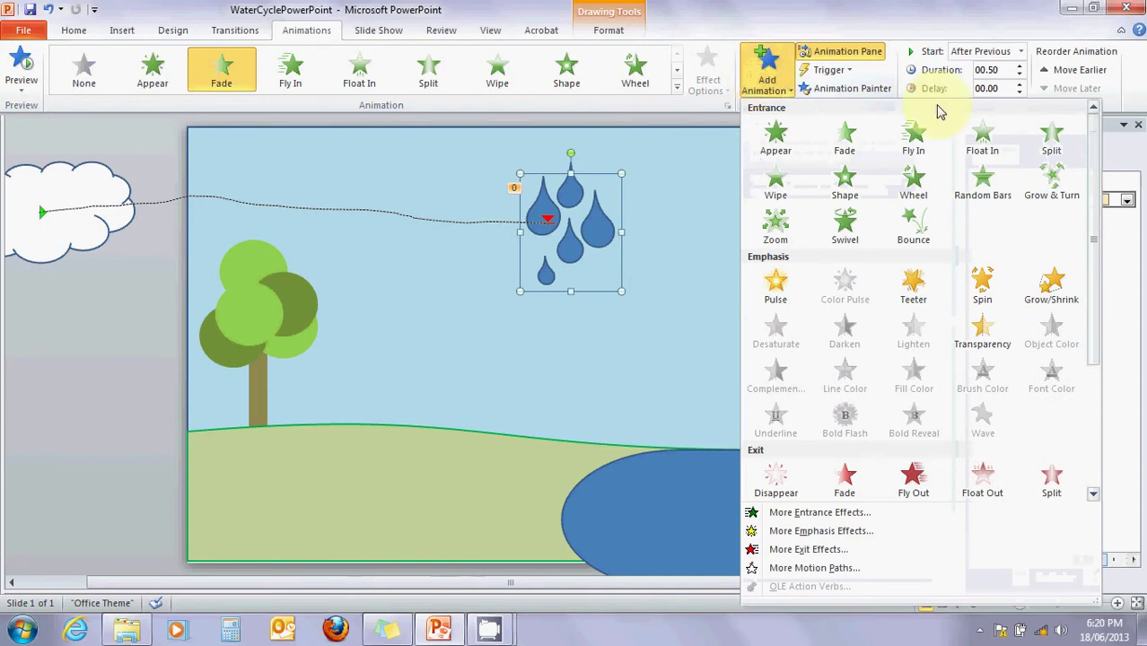
left_click_drag(1095, 199, 1094, 354)
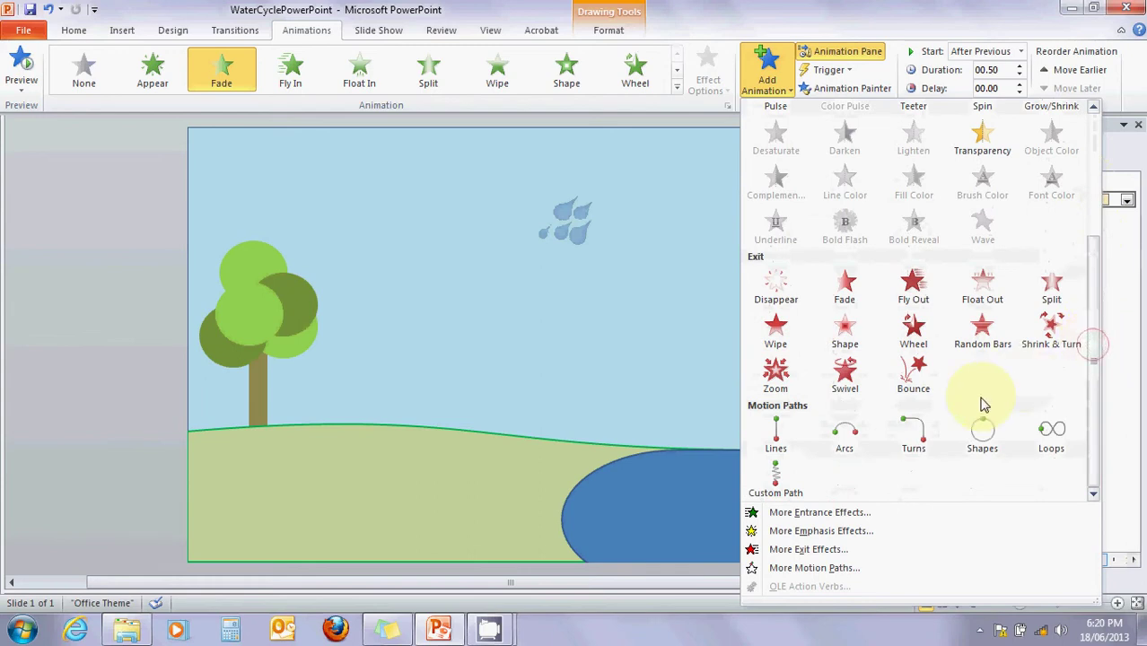
left_click(775, 476)
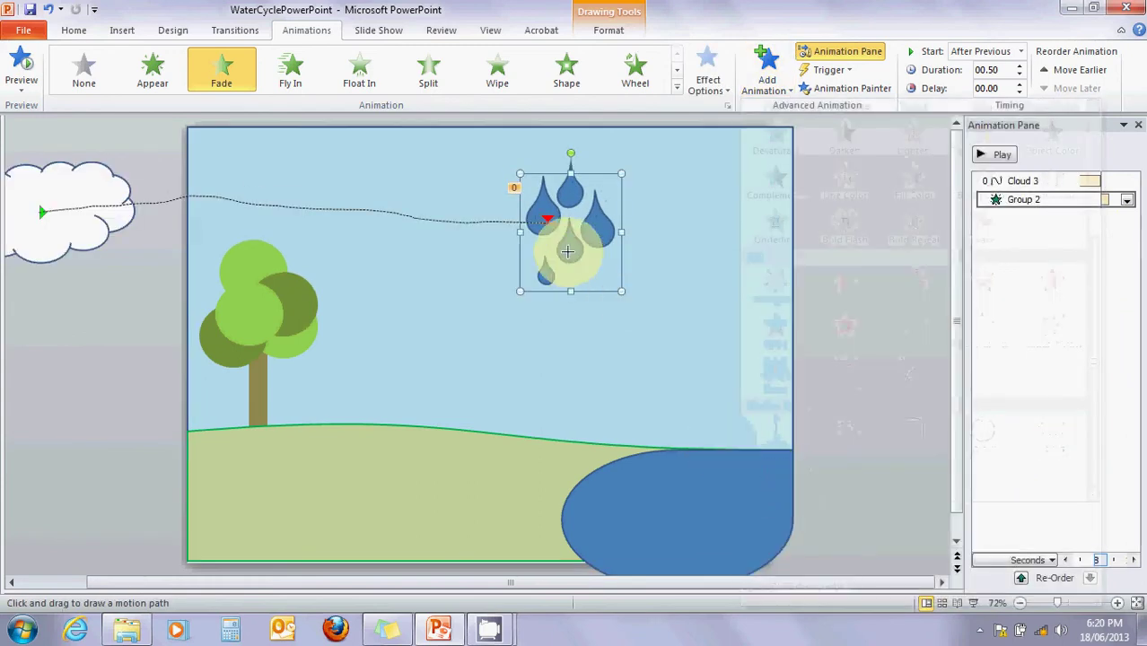
left_click_drag(571, 254, 566, 468)
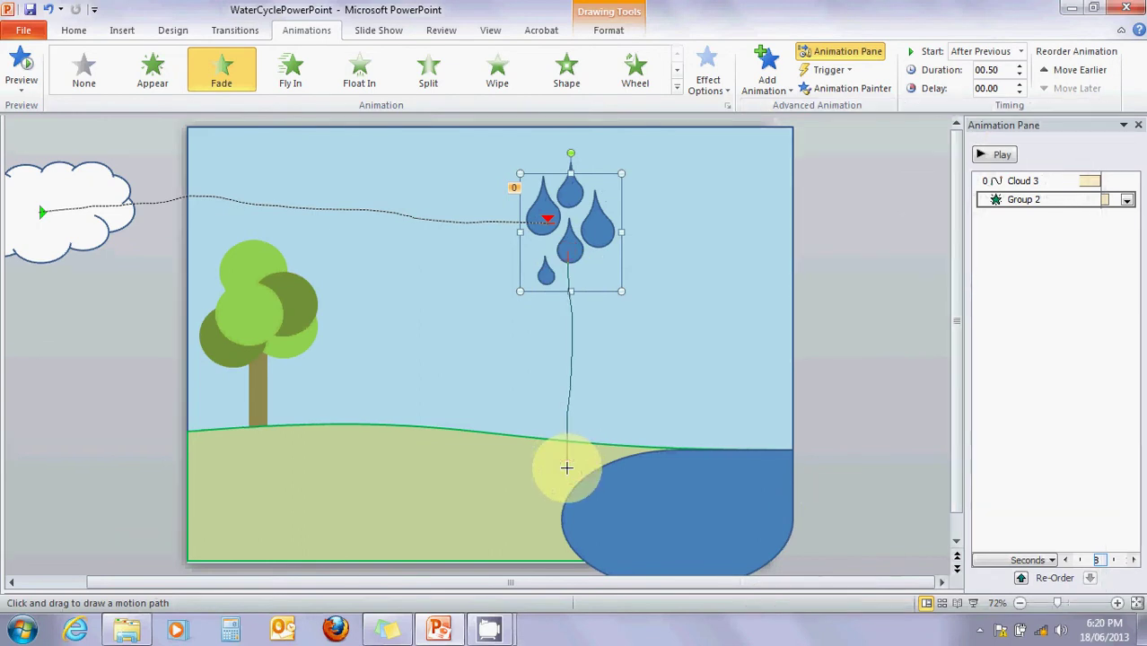
double_click(566, 468)
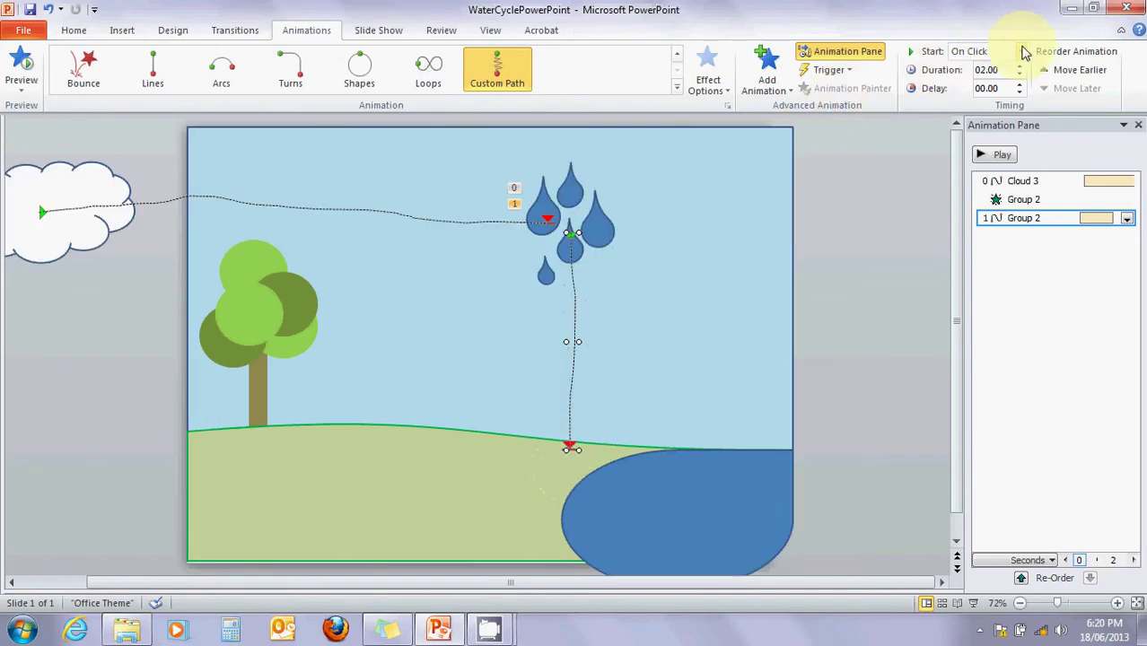
- Set the 02.00 fall path to start After Previous
left_click(1020, 51)
left_click(1013, 98)
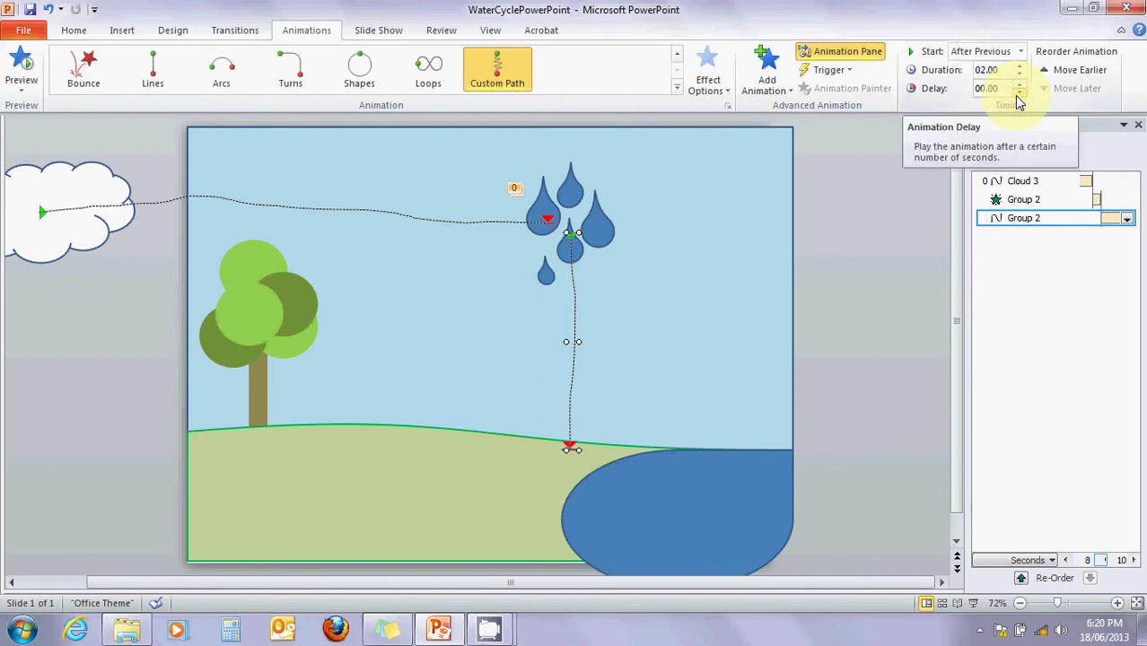
left_click(1052, 301)
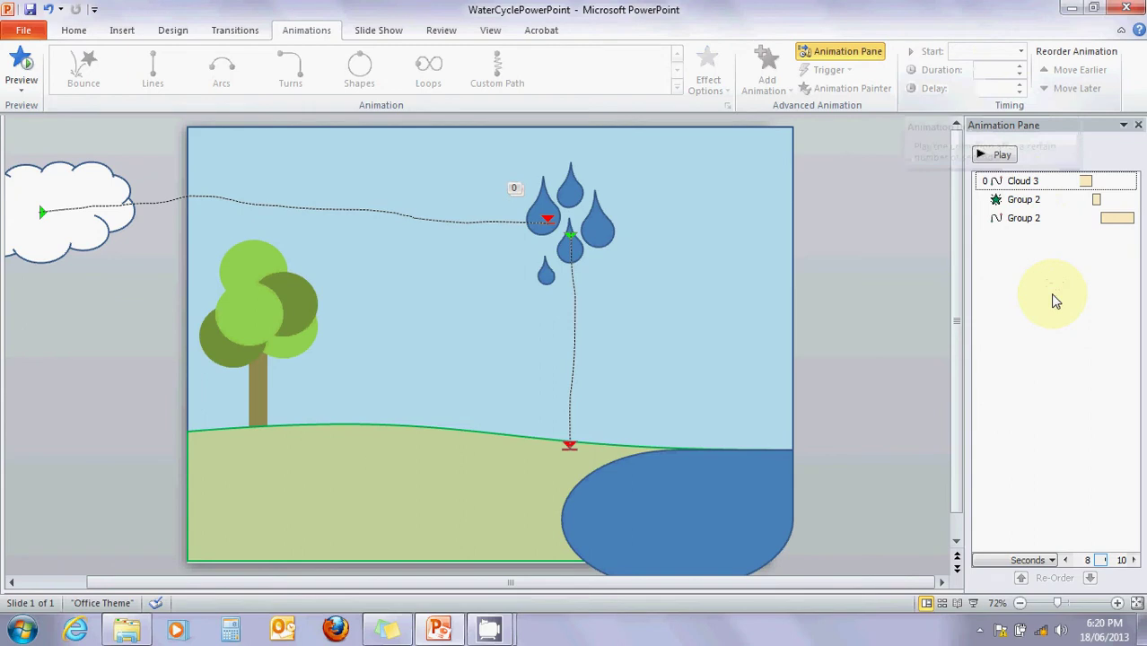
- Add a 00.50 Fade exit to the raindrop group, starting After Previous
left_click_drag(604, 231, 602, 231)
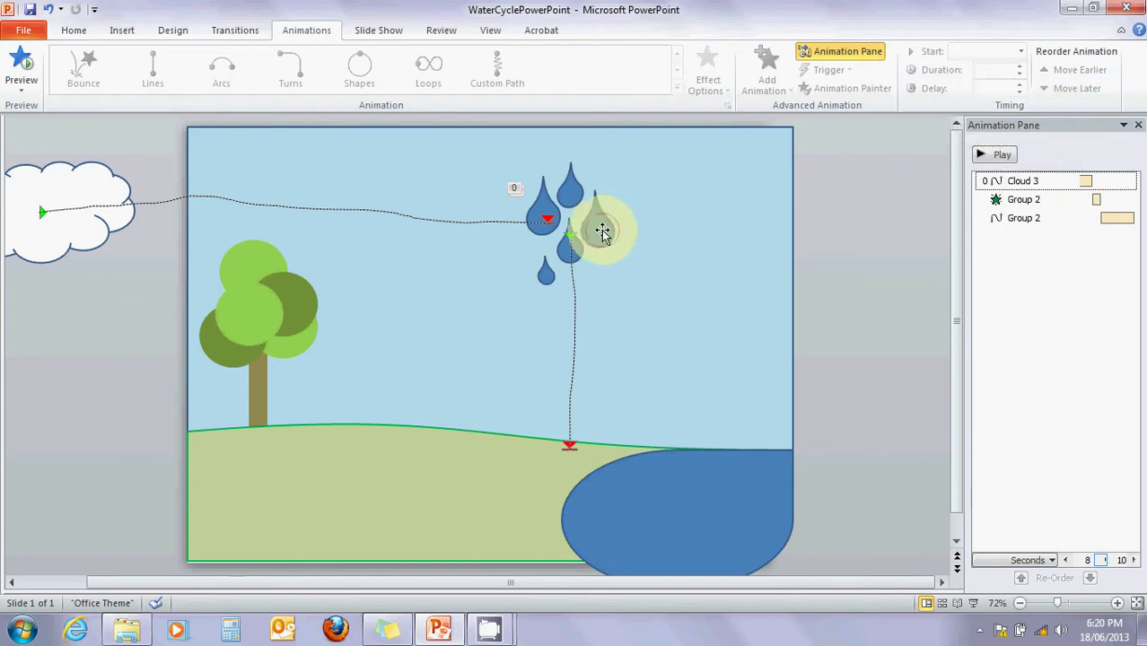
left_click(767, 79)
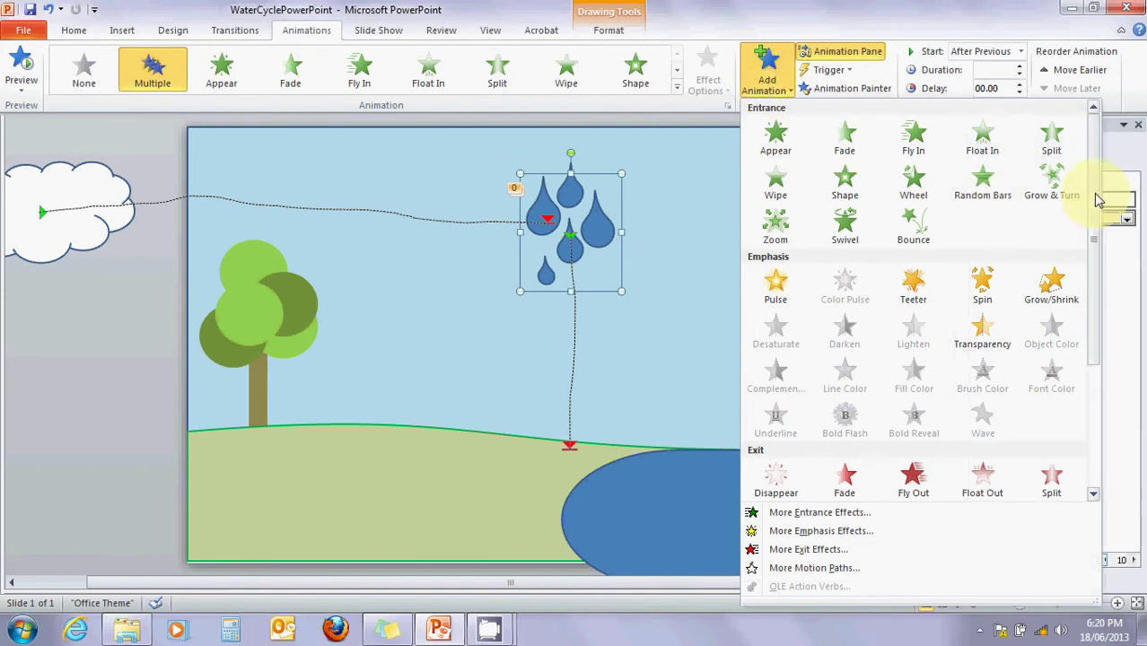
left_click_drag(1099, 199, 1098, 350)
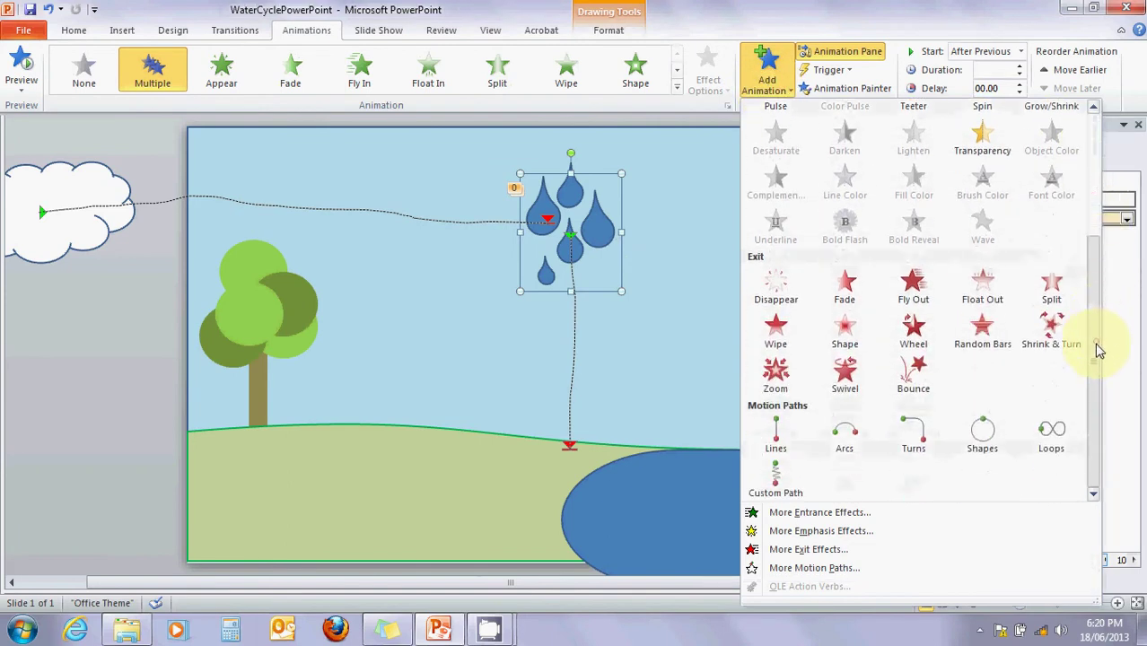
left_click(859, 287)
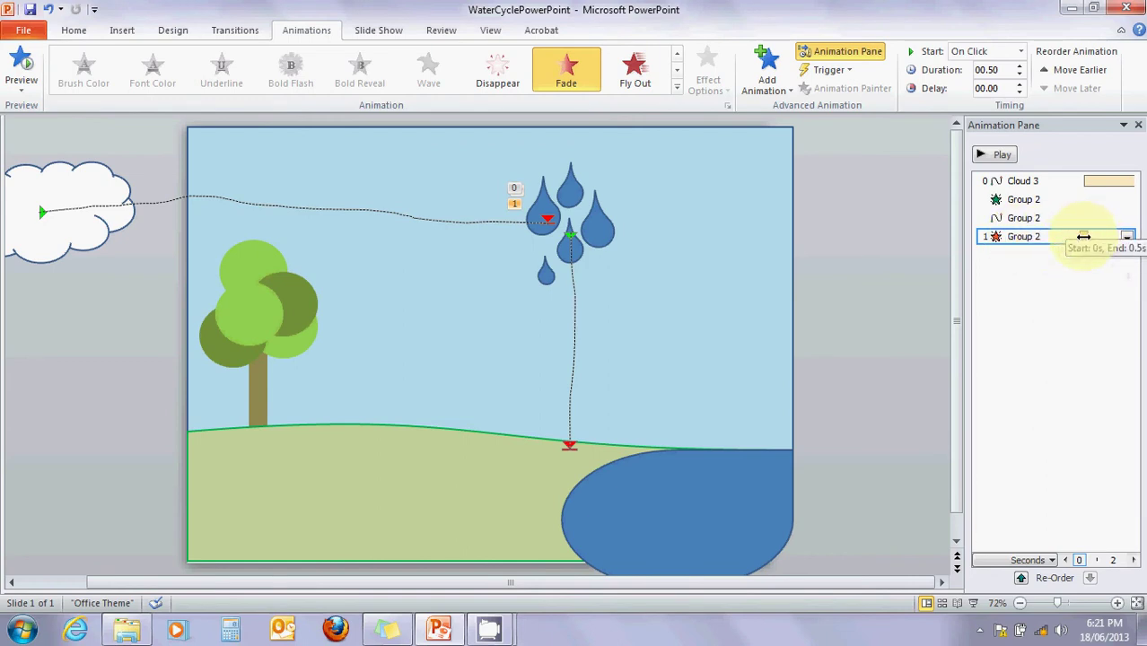
left_click(1023, 52)
left_click(996, 90)
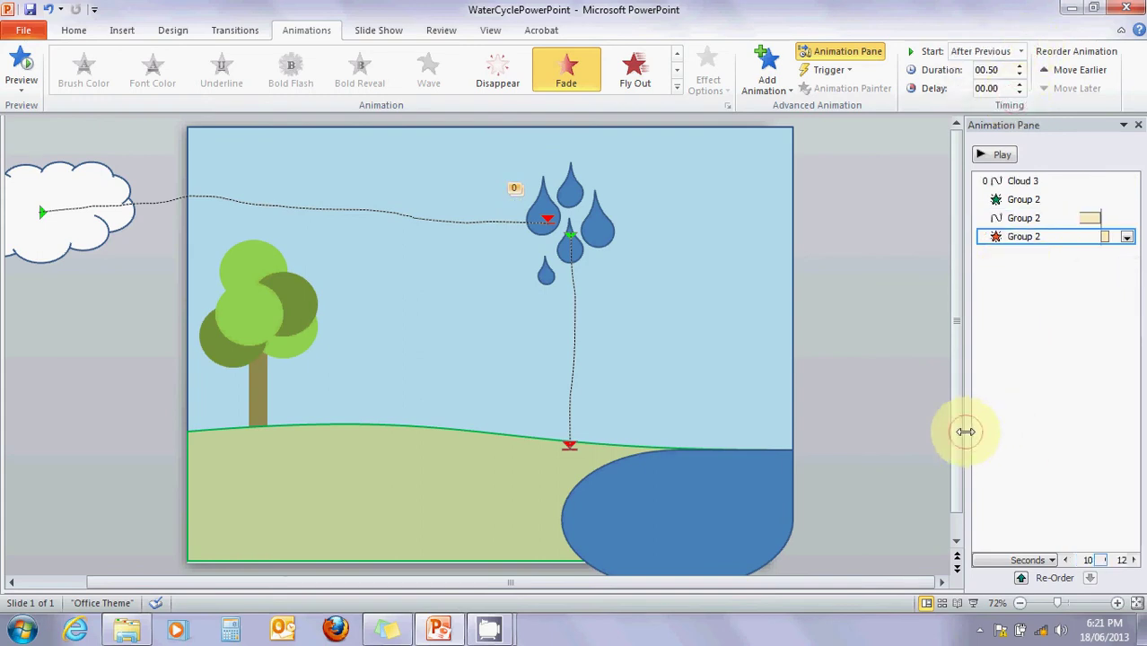
- Widen the Animation Pane, scroll its timeline to 0, then narrow it partway back
left_click_drag(965, 432, 790, 438)
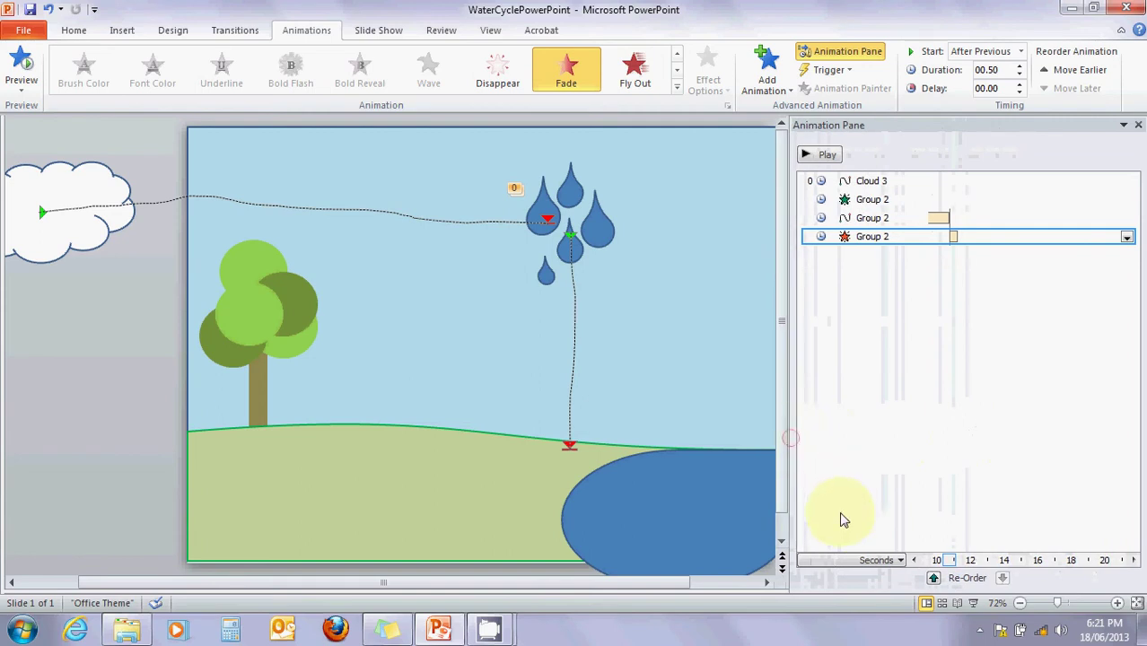
left_click_drag(944, 560, 918, 569)
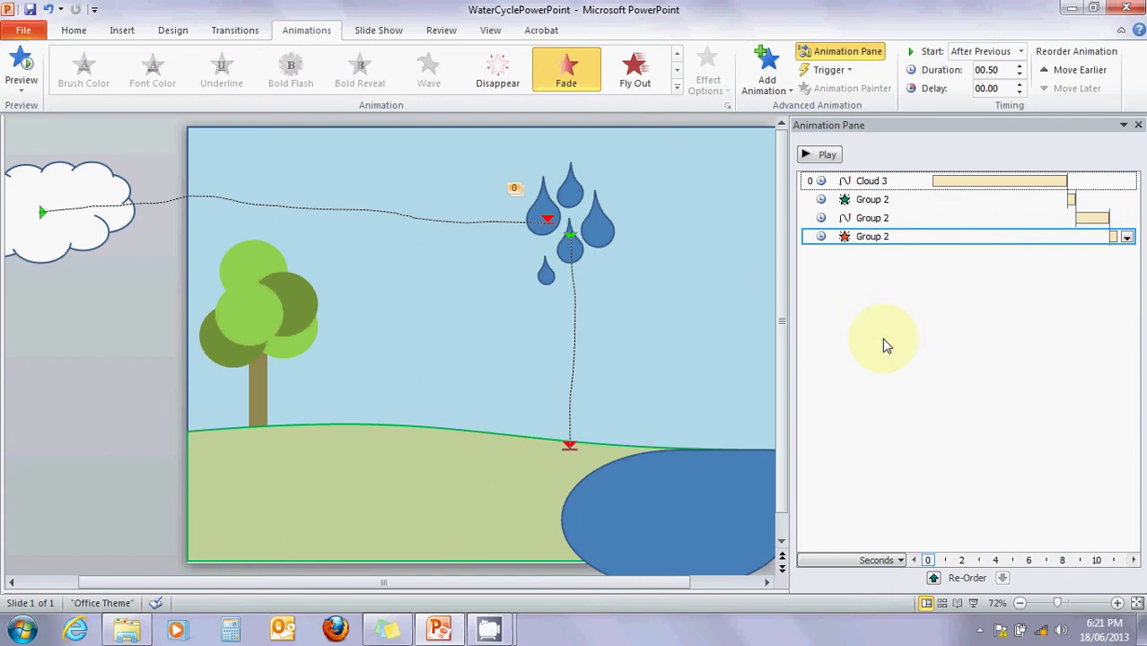
left_click_drag(789, 379, 888, 366)
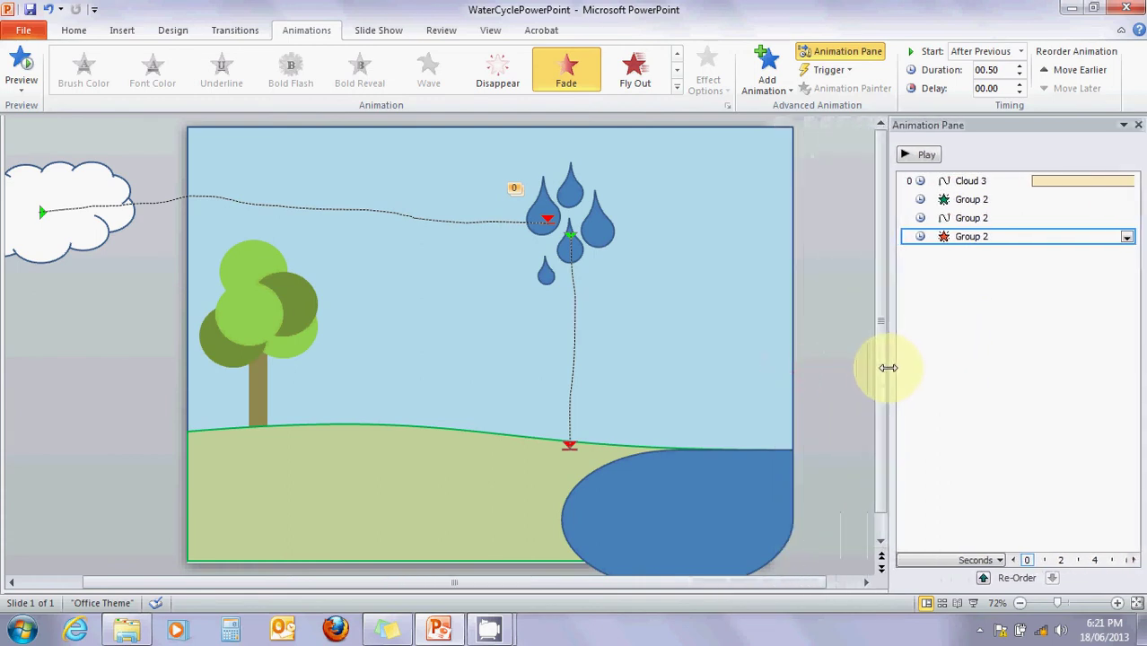
left_click(926, 155)
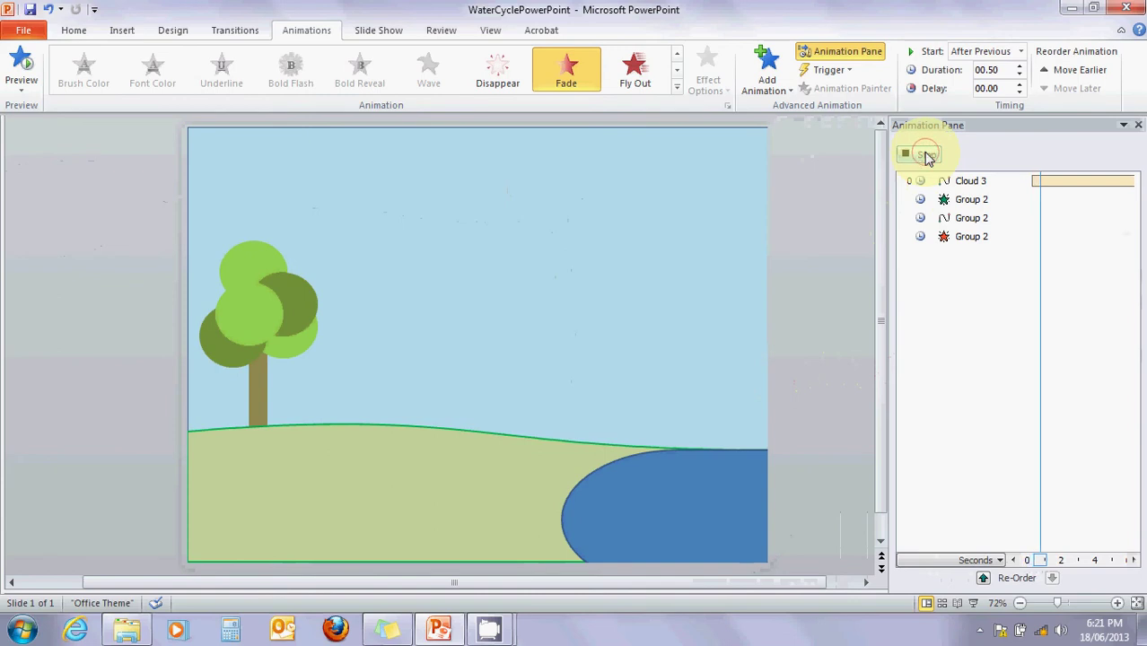